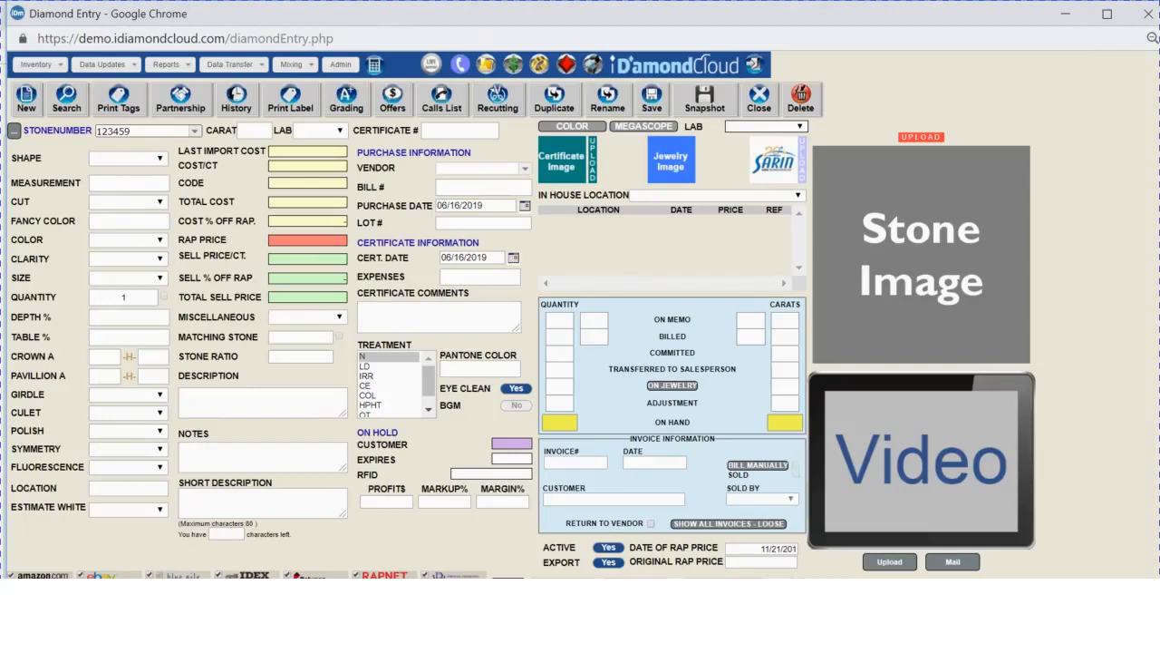
Review the automatic stone numbering and other settings in the diamond options, leaving them as they are.
click(130, 69)
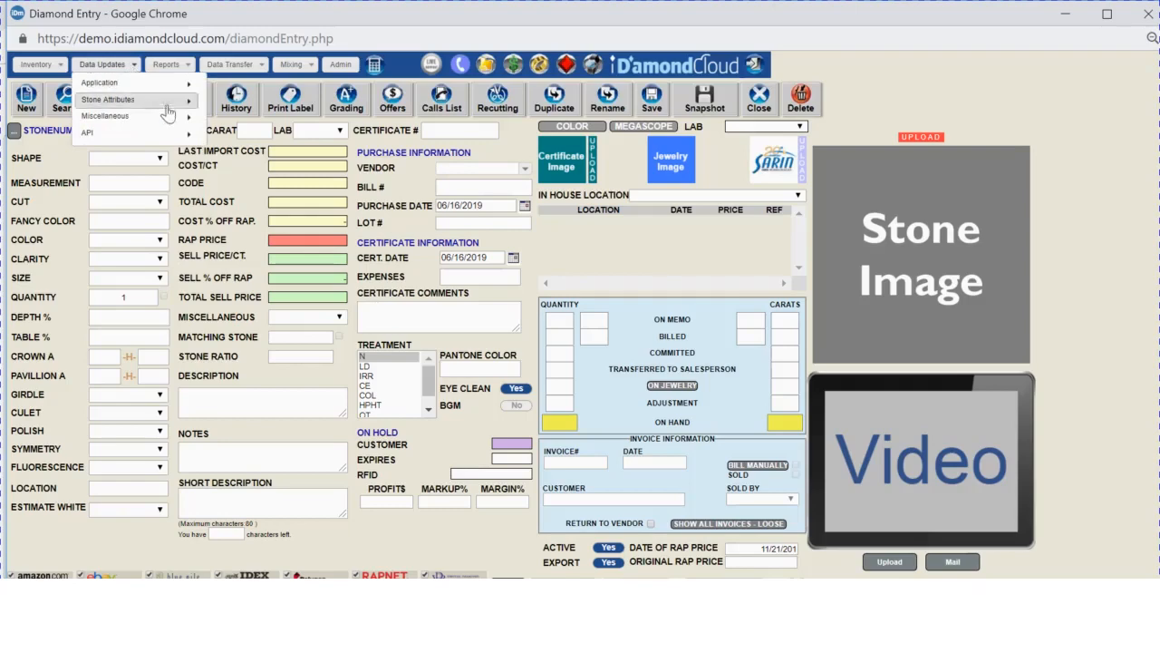
mouse_move(172, 118)
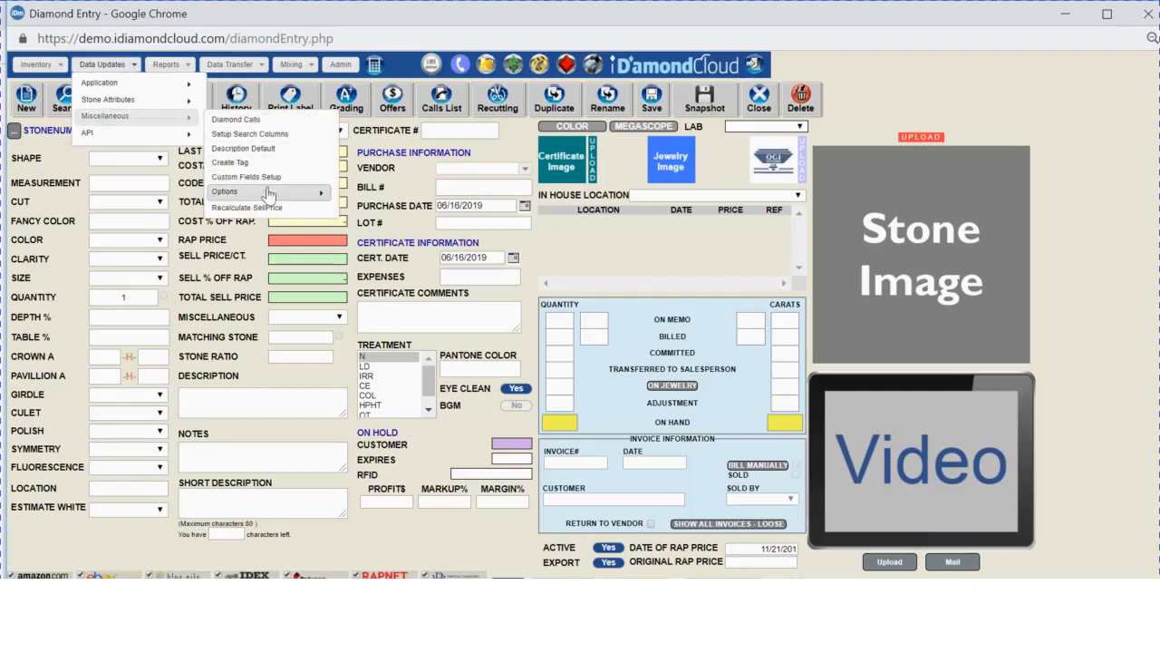
mouse_move(272, 191)
click(383, 210)
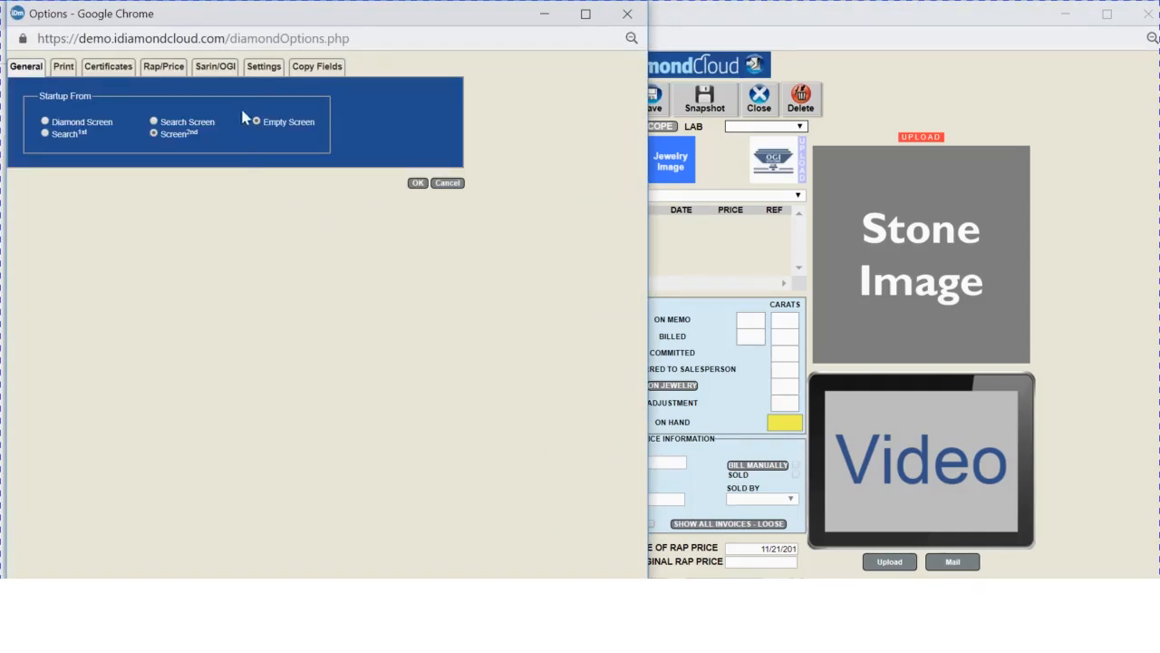
click(263, 70)
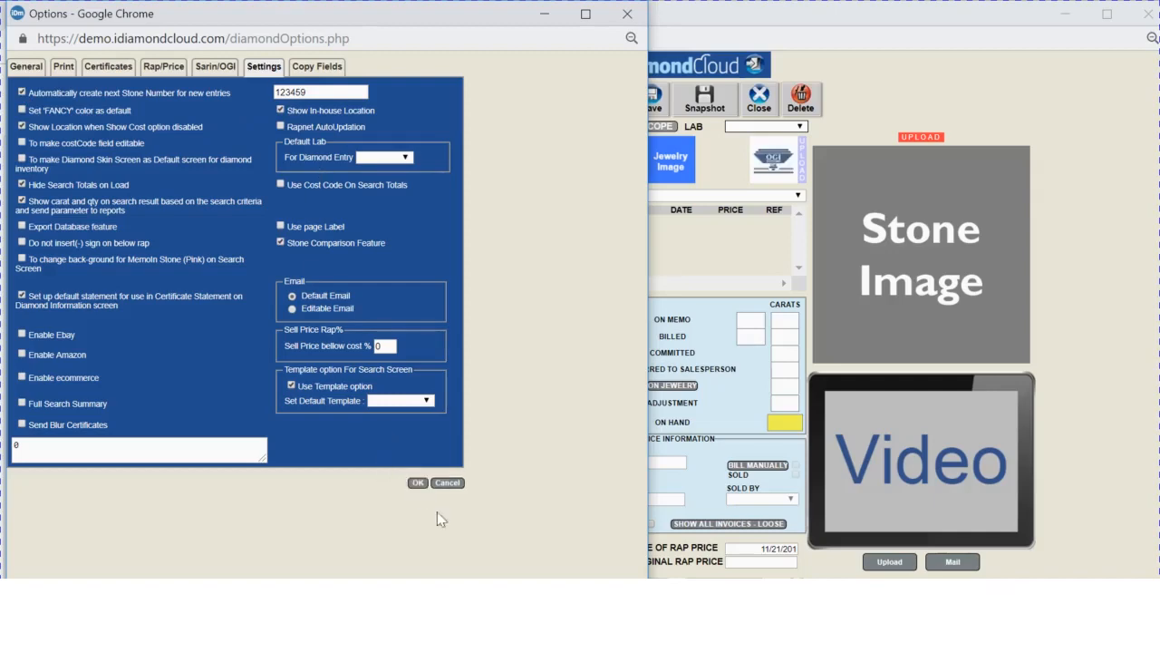
click(628, 14)
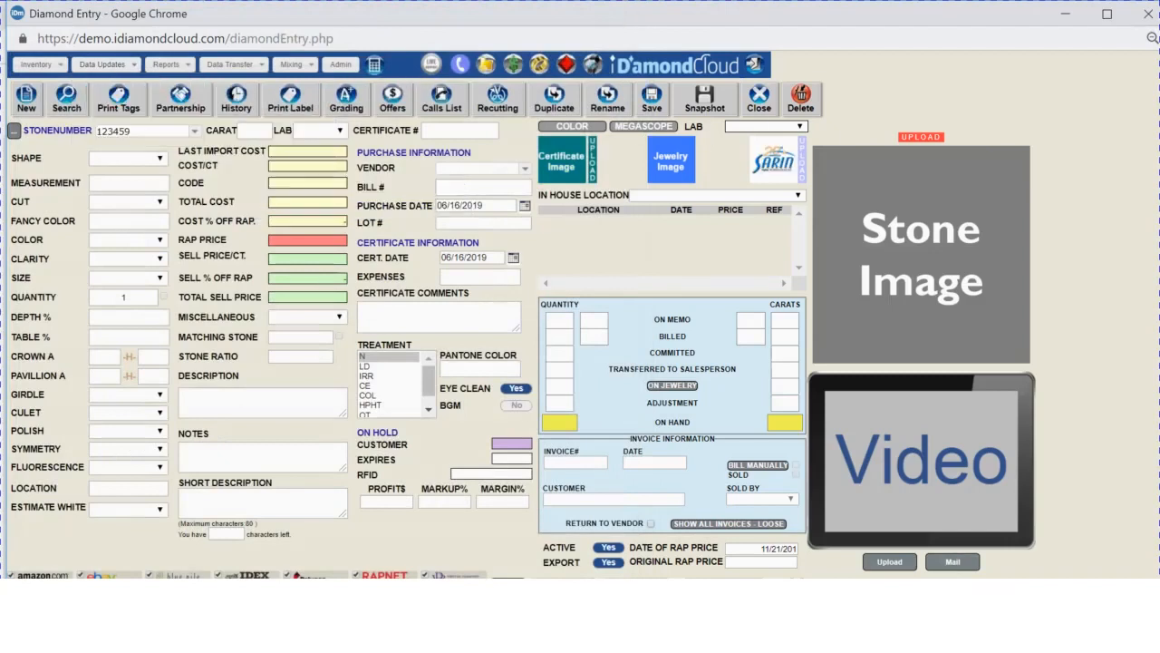
click(255, 130)
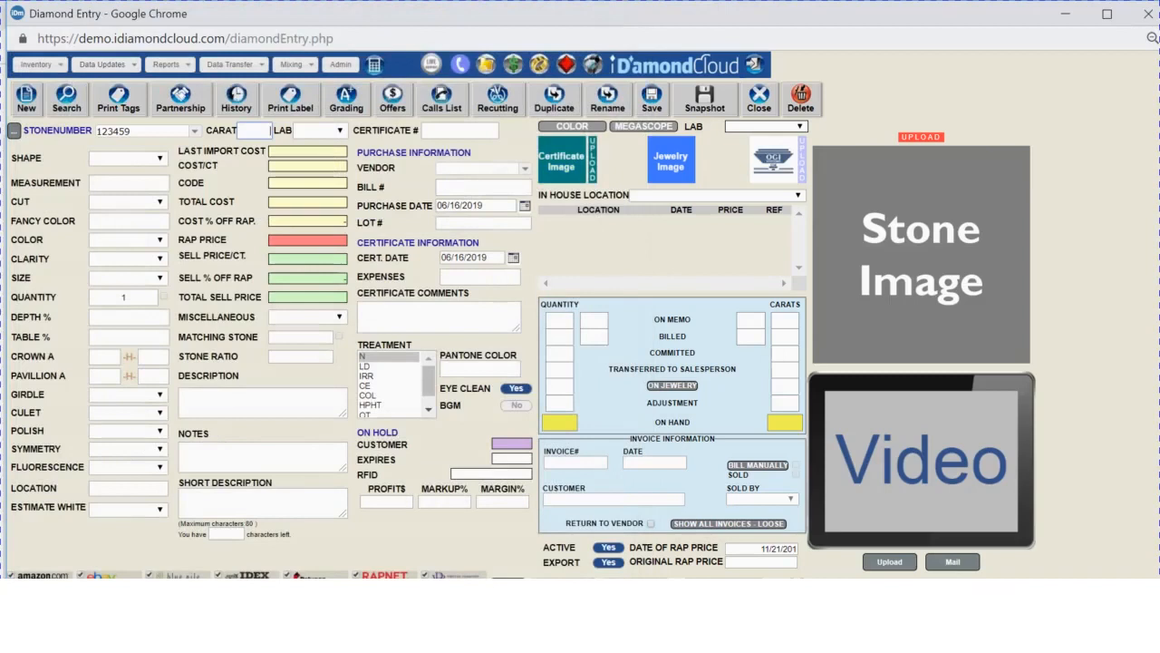
text(1.00)
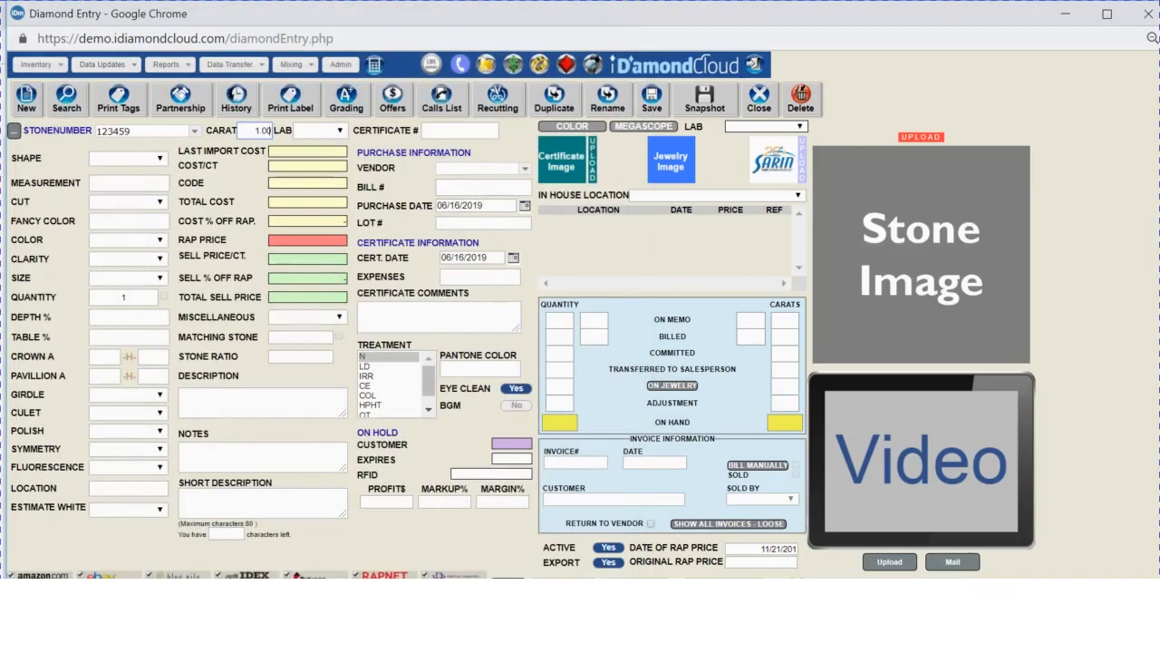
click(341, 132)
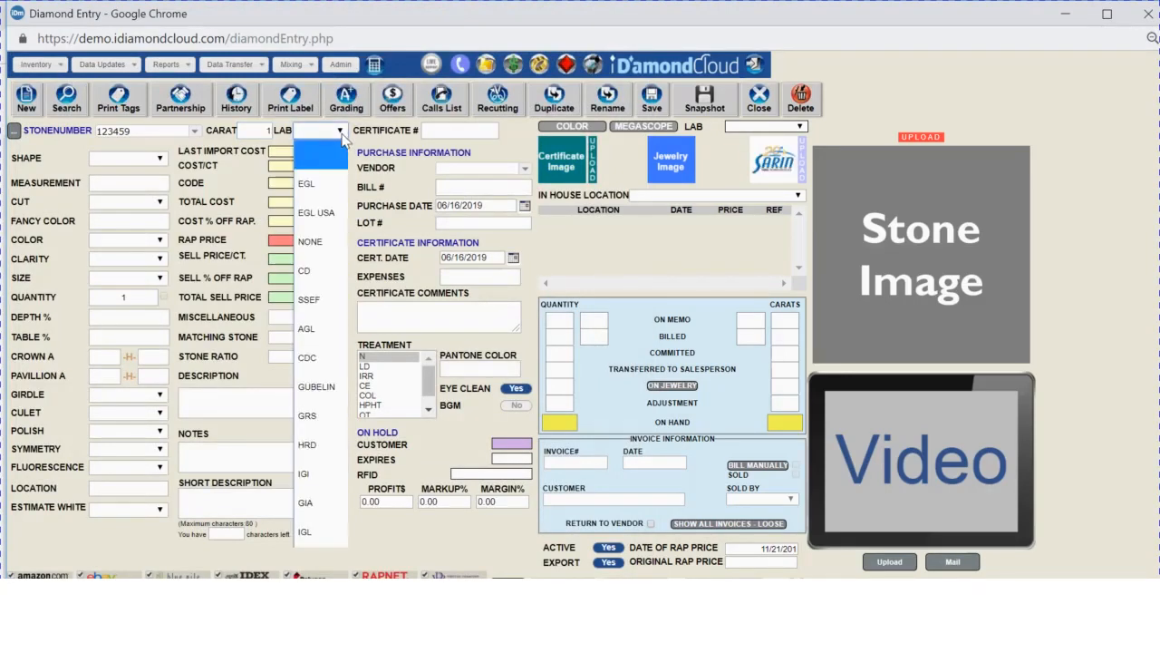
click(315, 505)
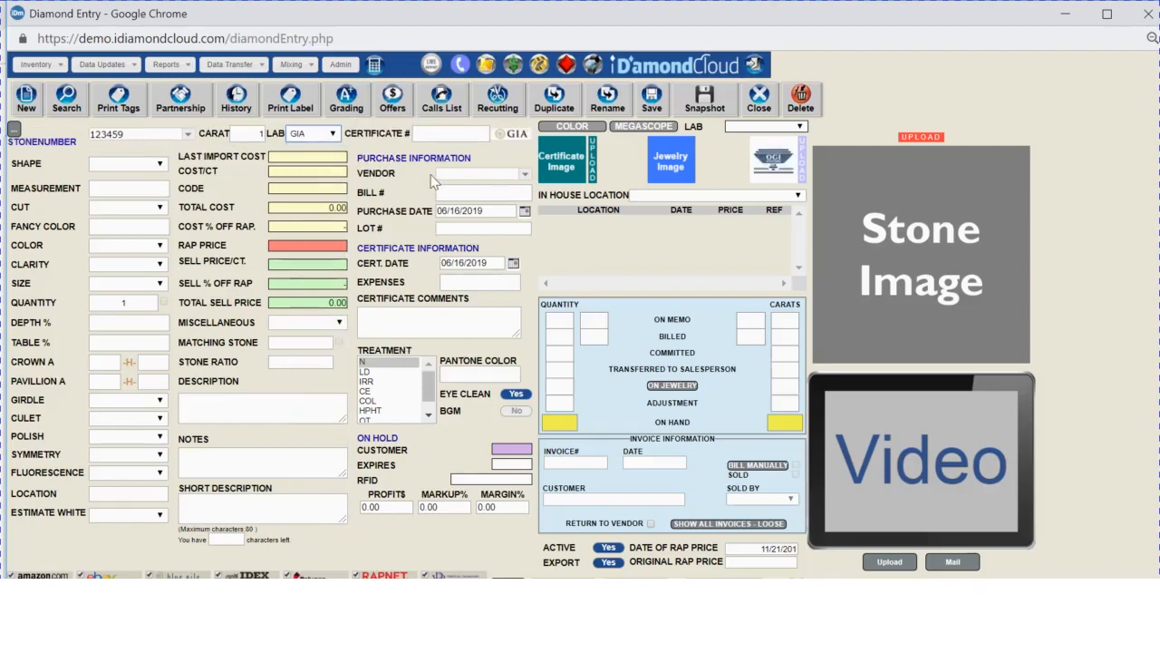
right_click(440, 136)
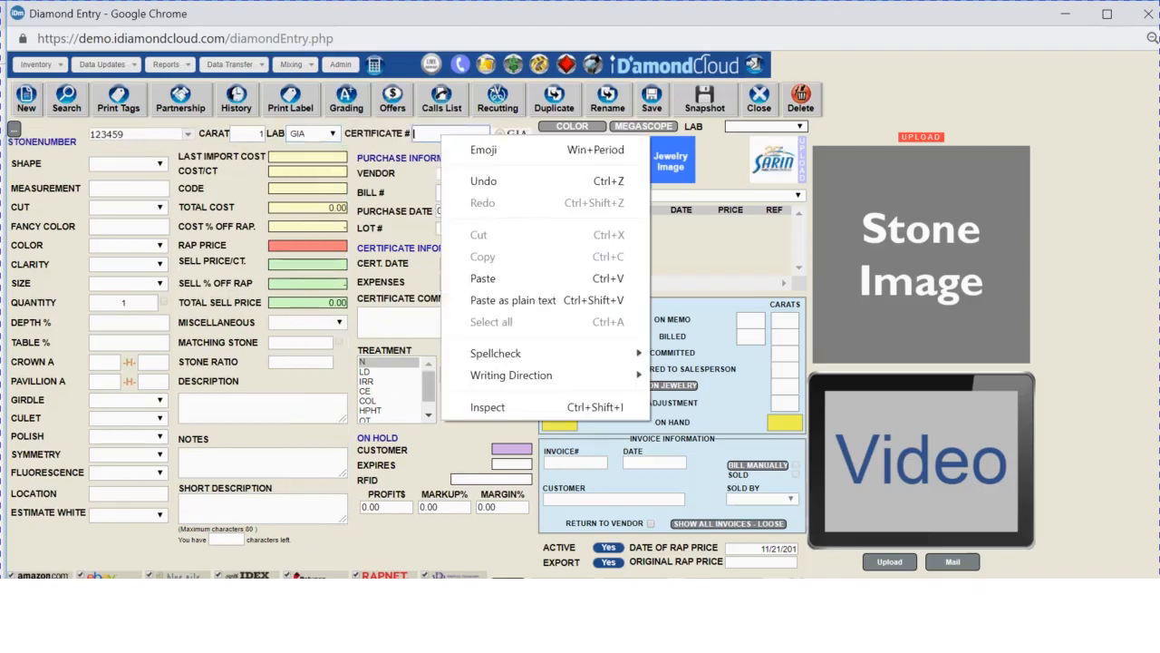
click(495, 272)
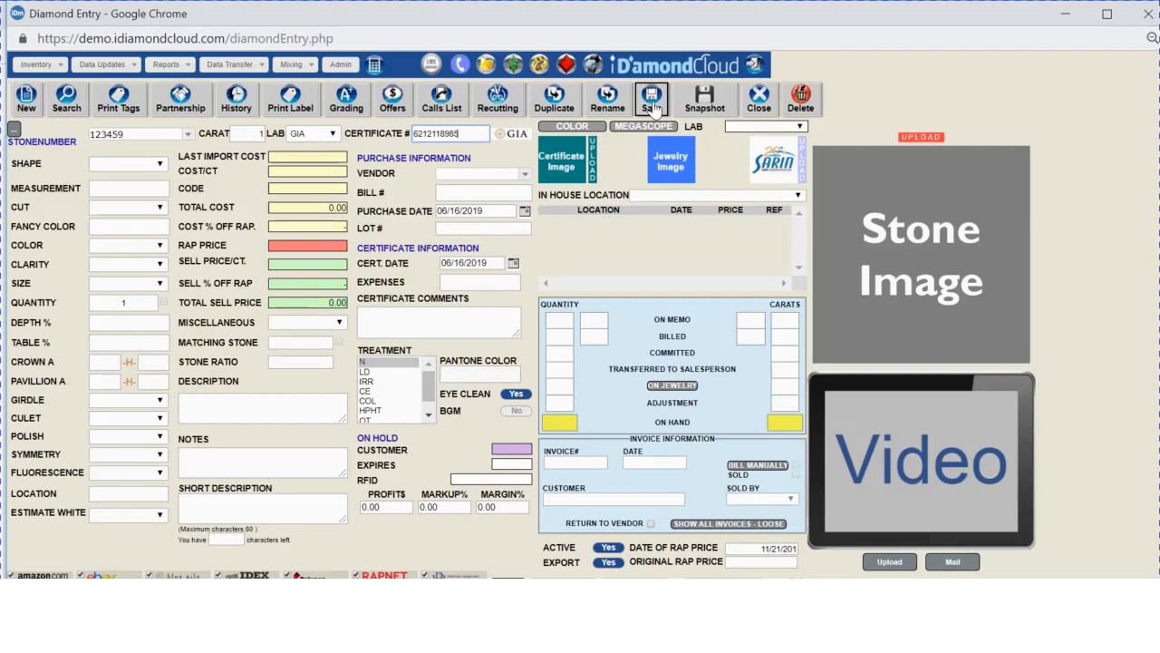
Save the diamond record and download its GIA report data into the entry.
click(652, 103)
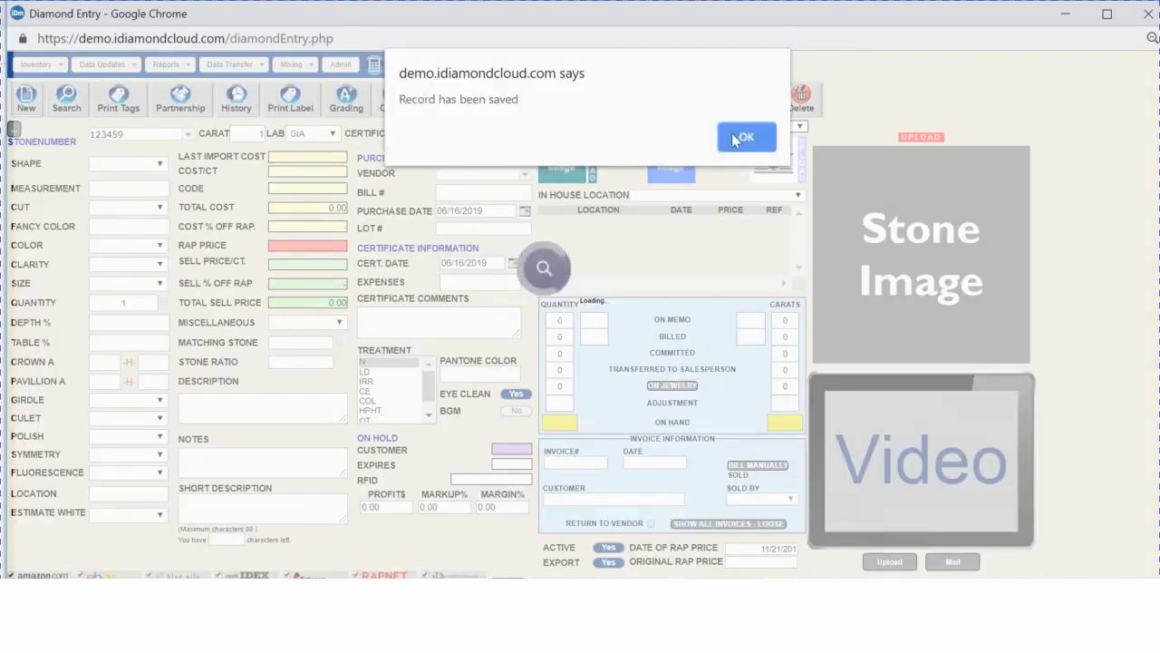
click(736, 138)
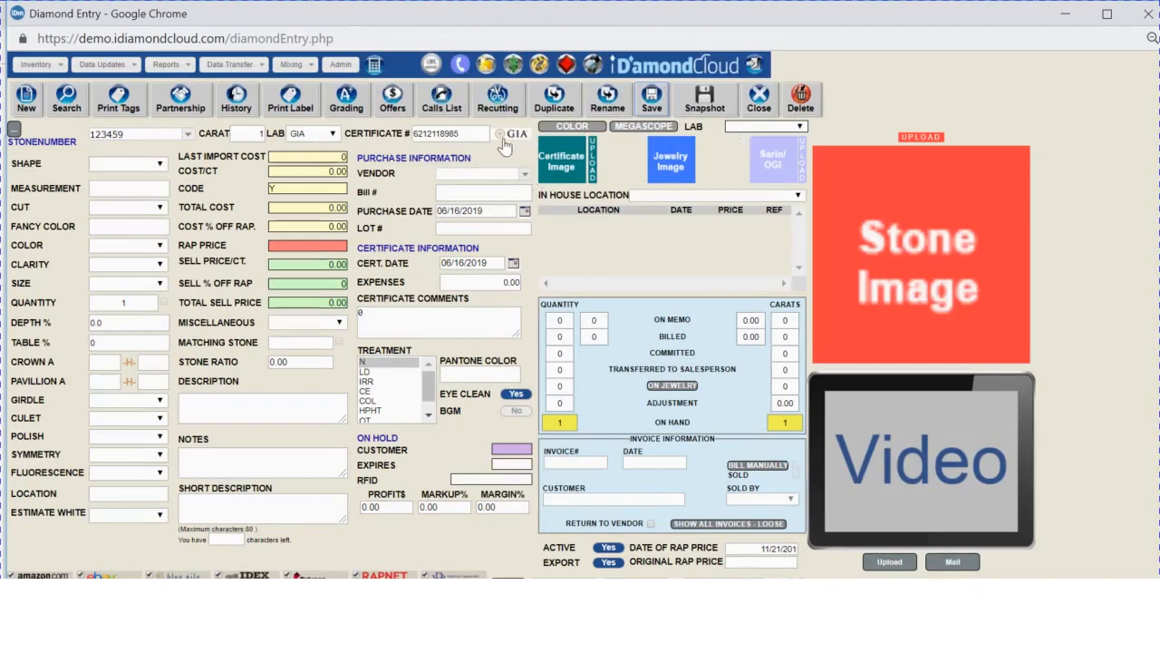
click(513, 142)
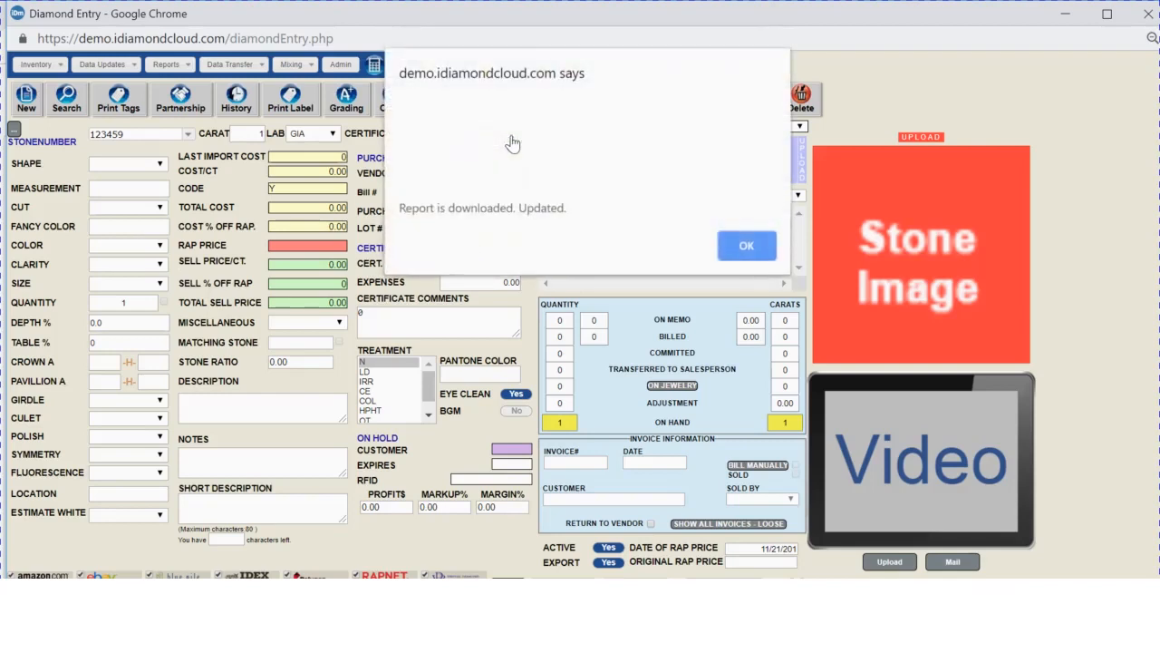
click(743, 248)
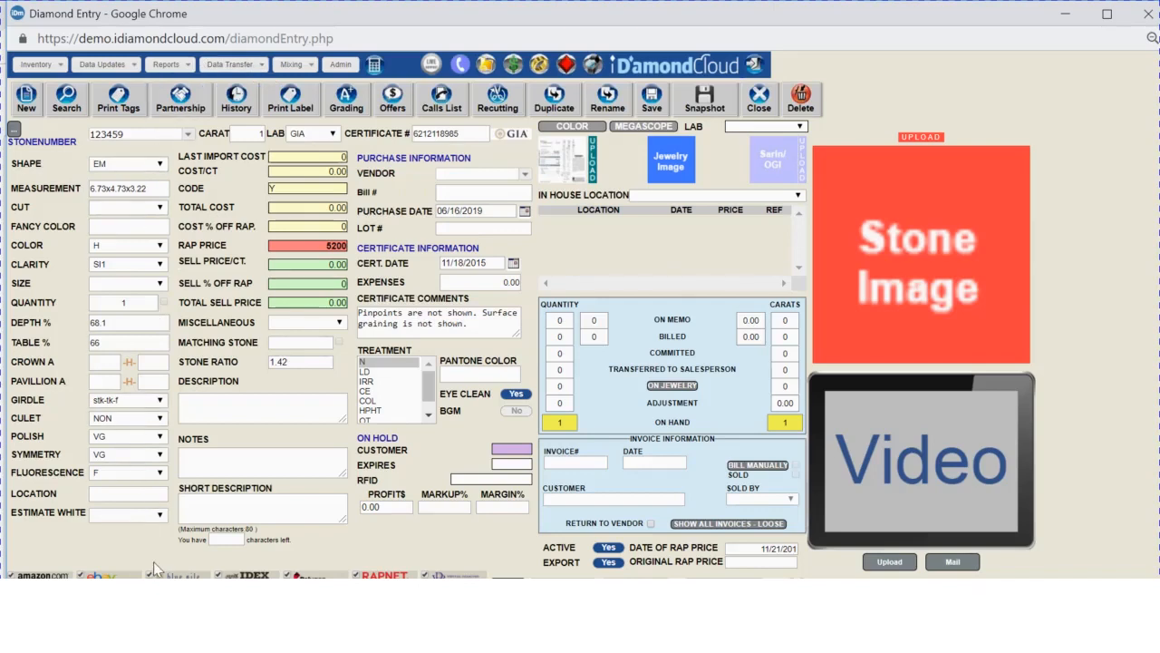
View the downloaded GIA certificate PDF and return to the diamond entry.
click(561, 161)
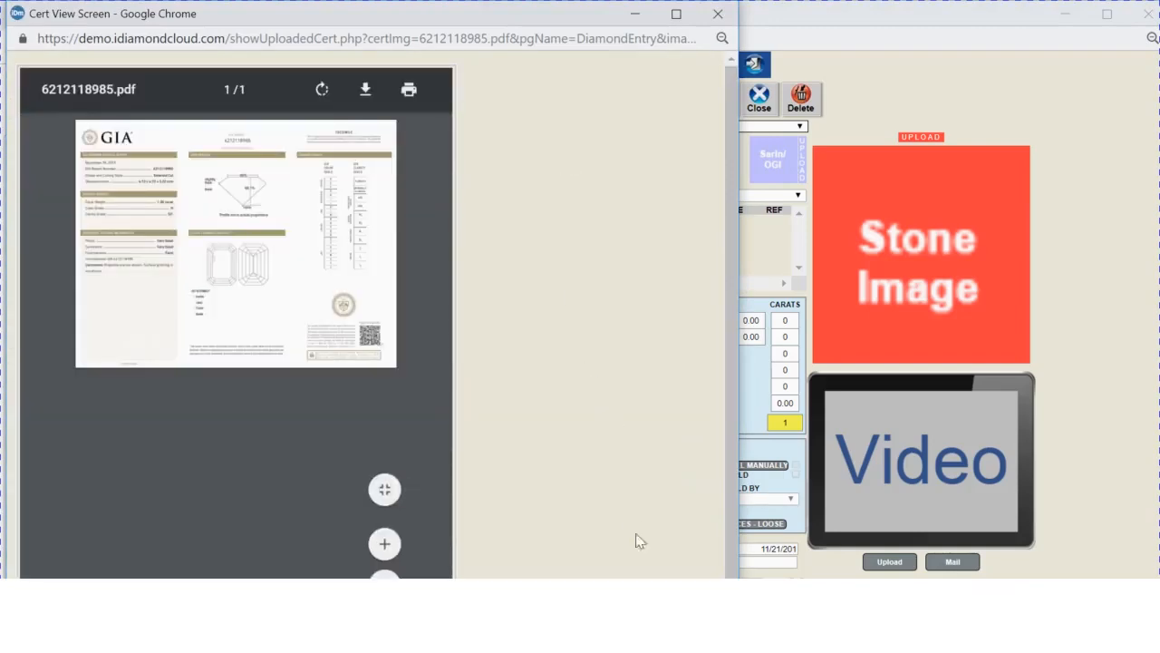
scroll(235, 317, down, 1)
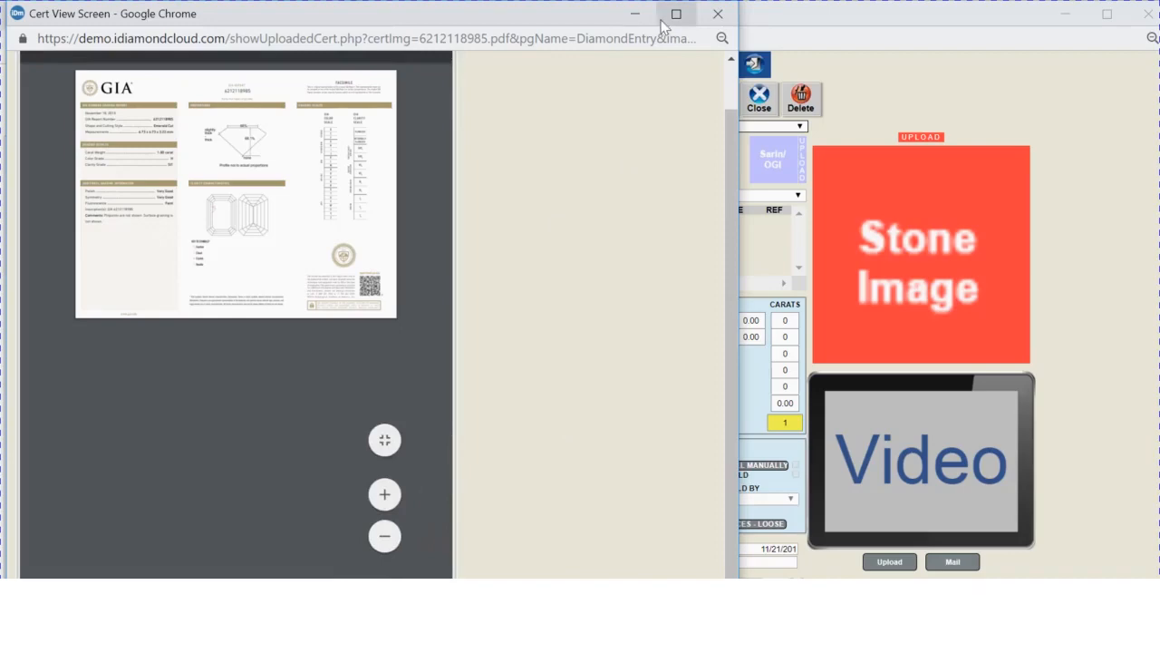
click(718, 14)
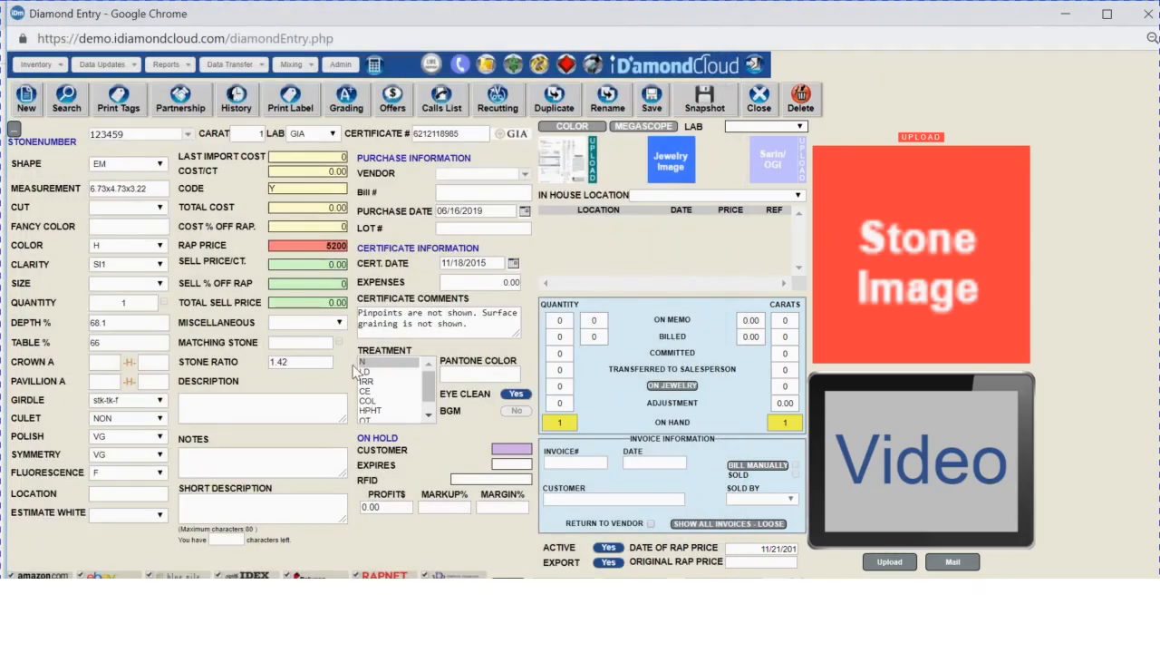
Set the stone's cost percentage off Rap to -45 and its sell percentage off Rap to -20.
double_click(334, 246)
key(shift+Tab)
text(-45)
click(318, 207)
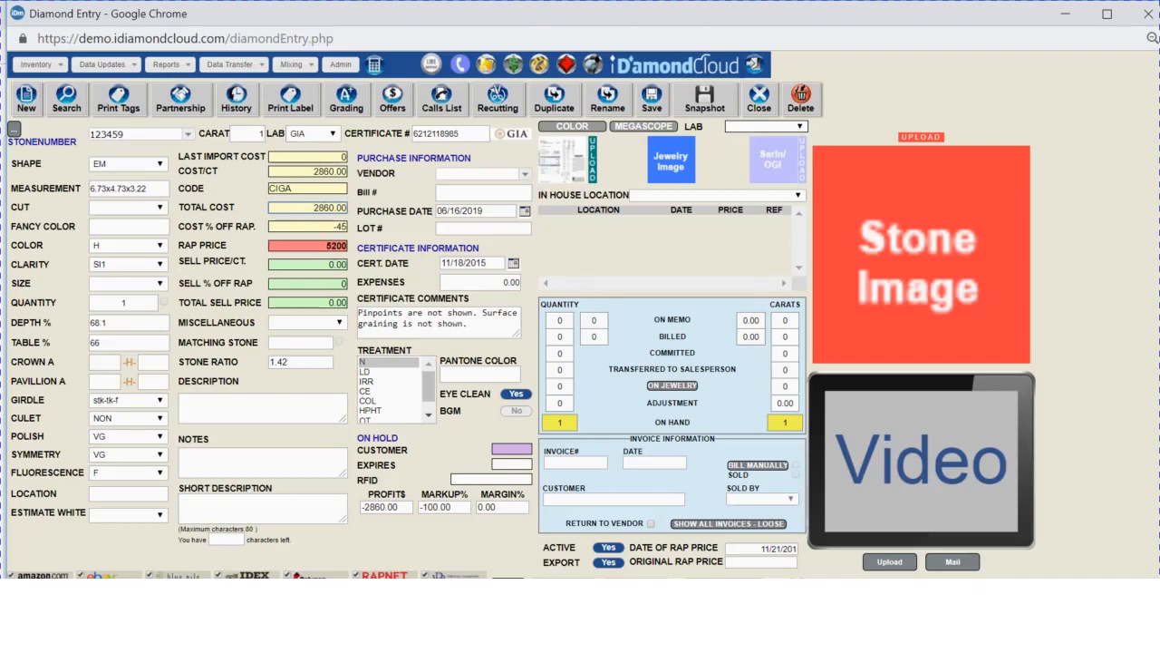
click(270, 282)
text(-20)
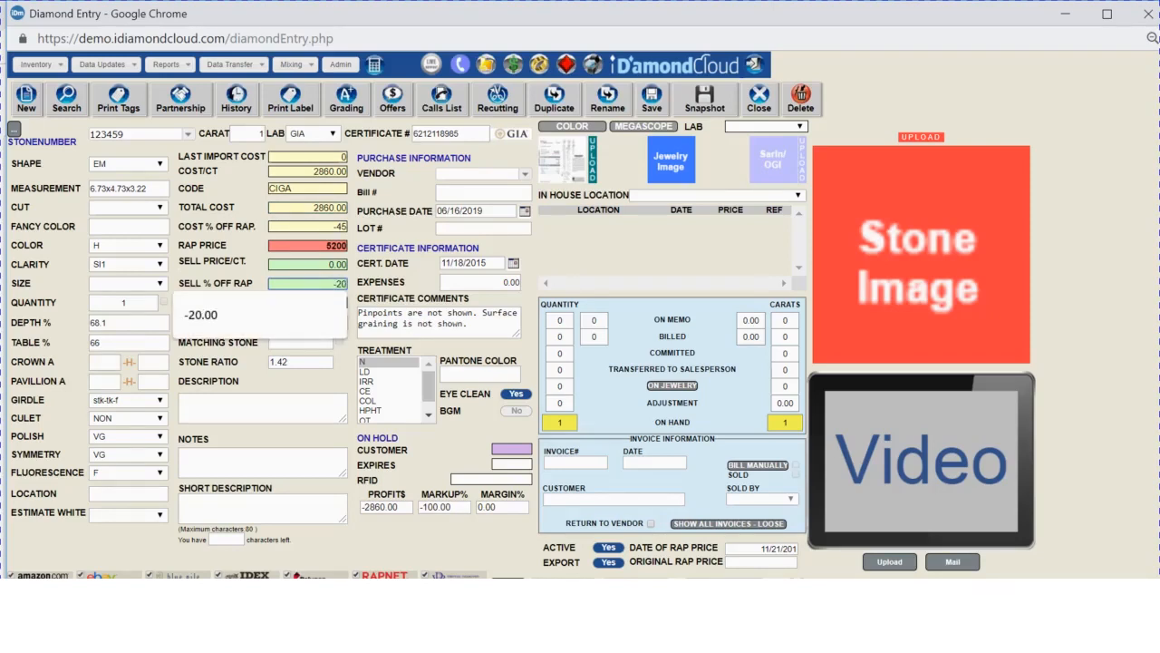
click(314, 263)
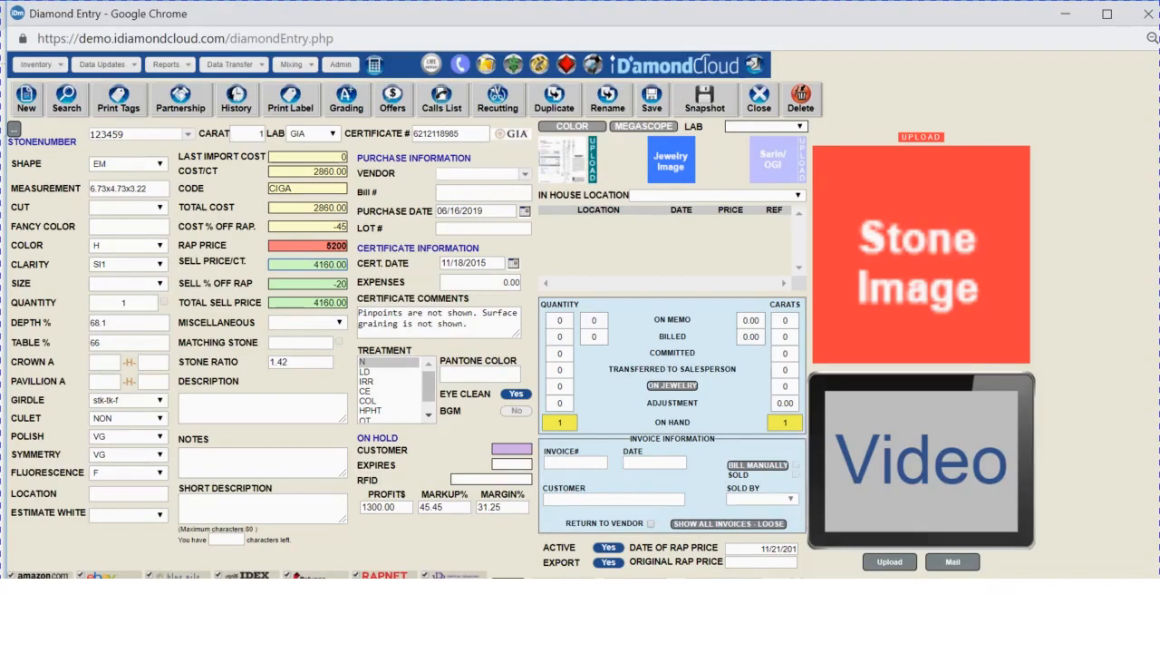
click(159, 210)
click(159, 209)
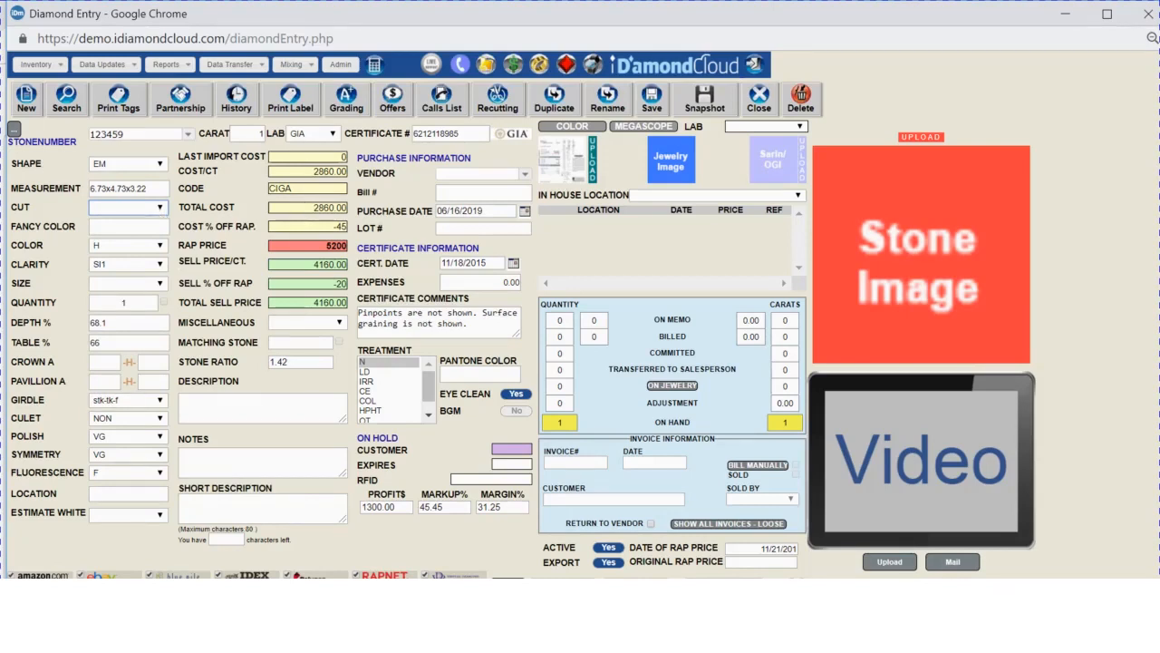
click(340, 324)
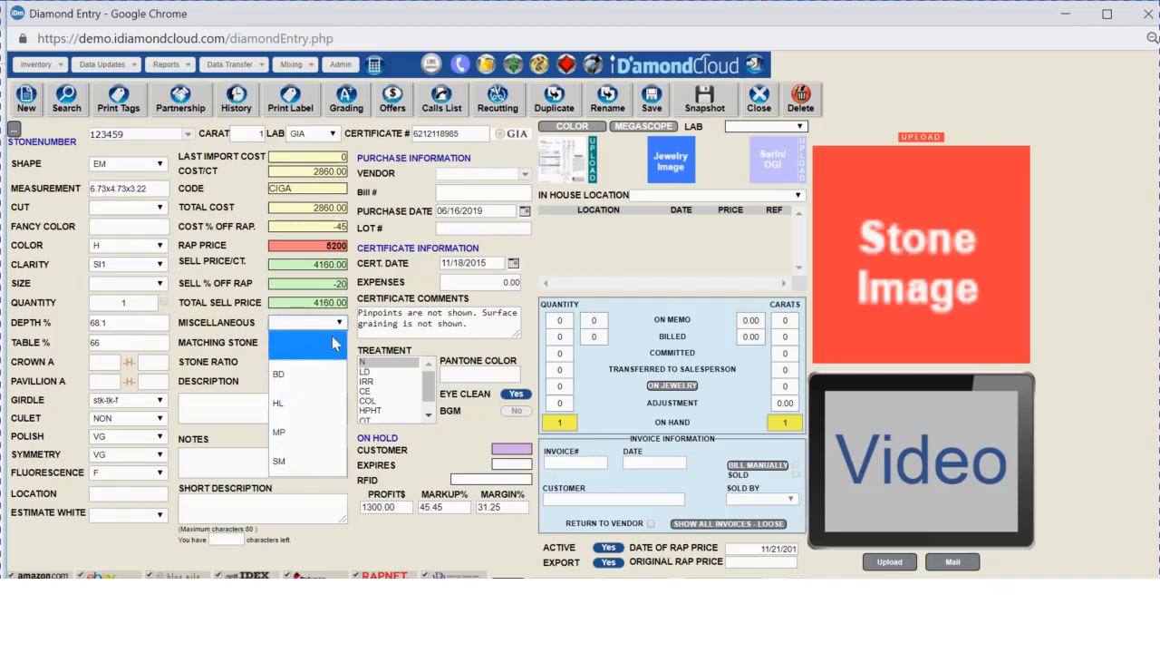
click(344, 326)
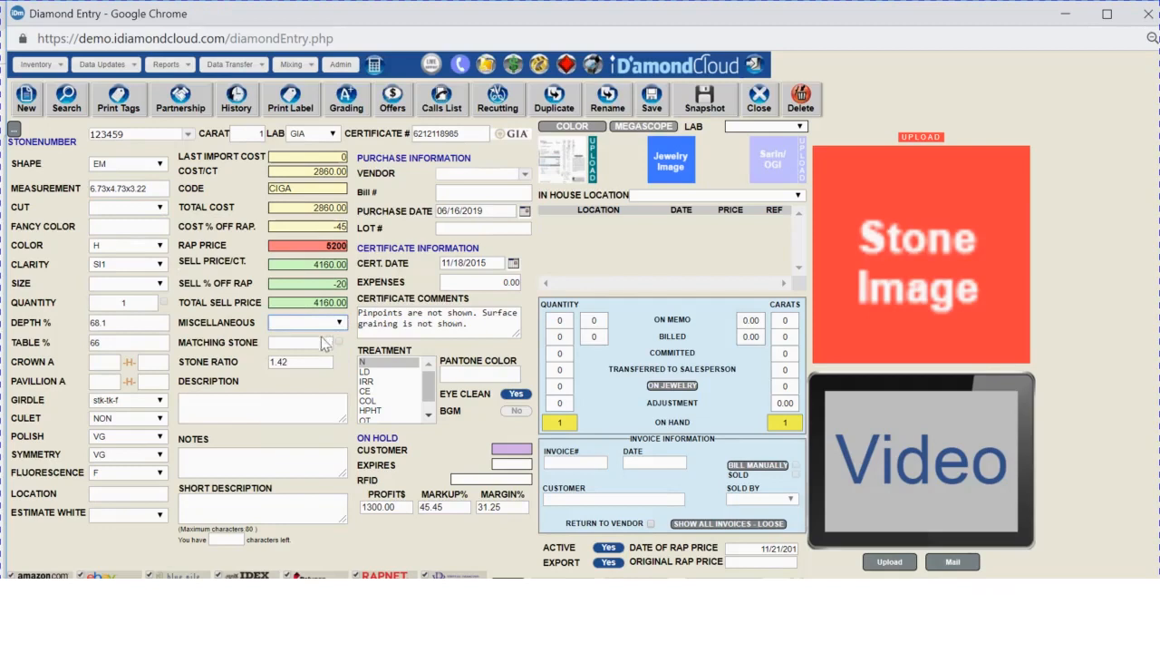
click(301, 342)
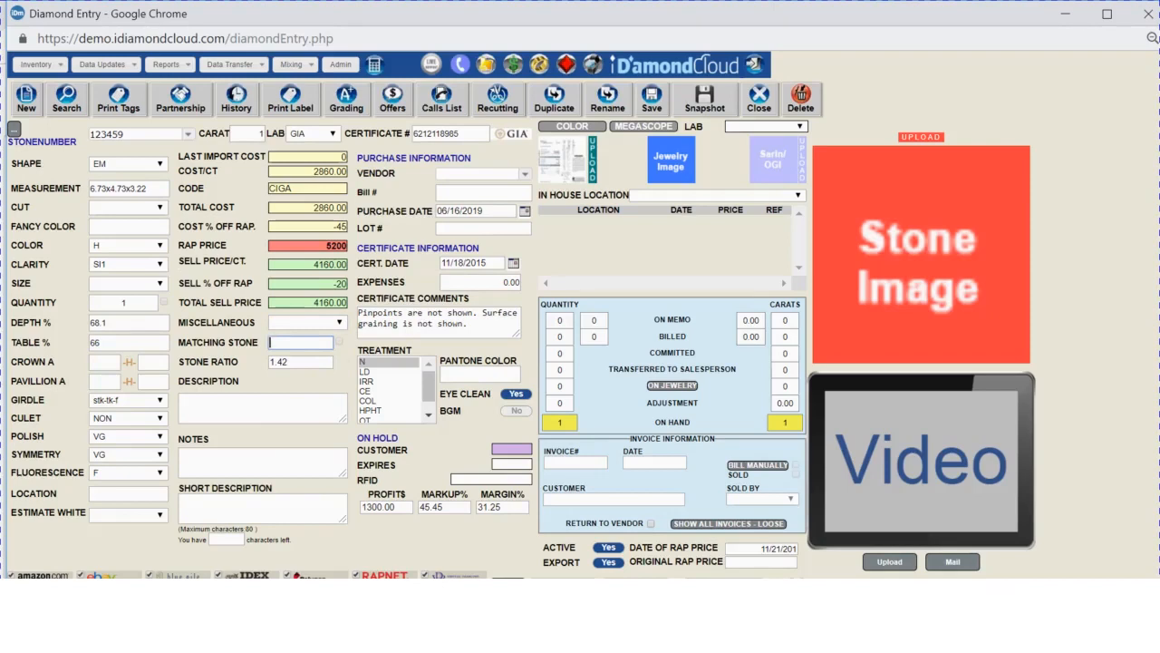
text(234)
key(BackSpace)
key(BackSpace)
key(BackSpace)
click(262, 407)
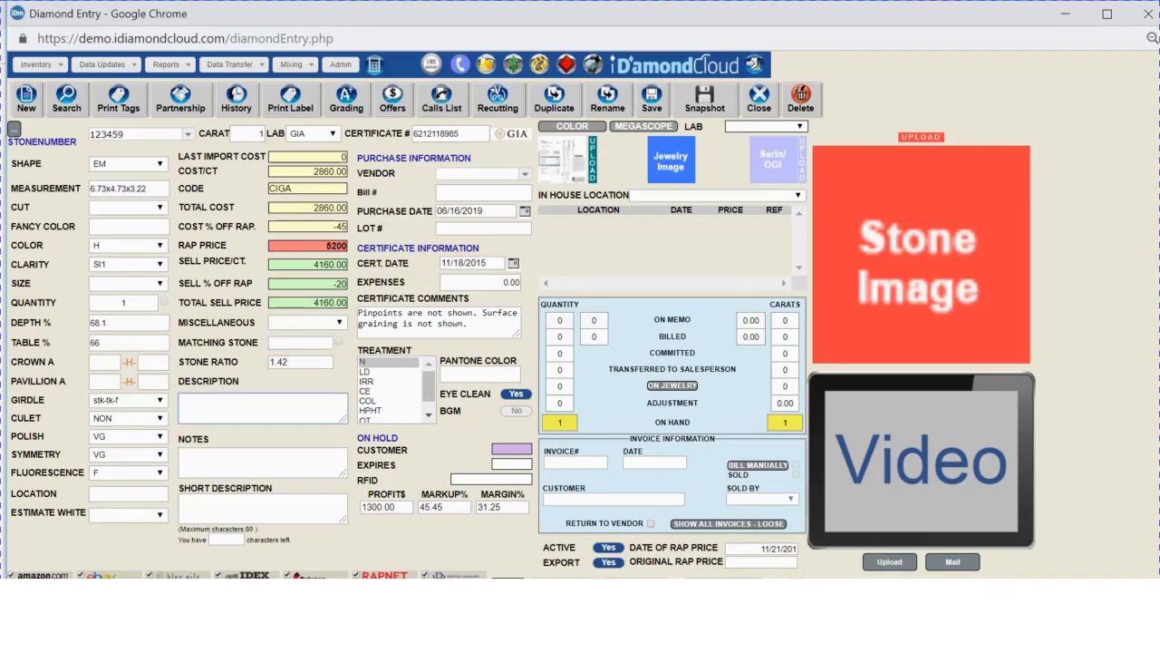
text(this is)
key(BackSpace)
key(BackSpace)
key(BackSpace)
key(BackSpace)
key(BackSpace)
key(BackSpace)
key(BackSpace)
key(BackSpace)
click(182, 455)
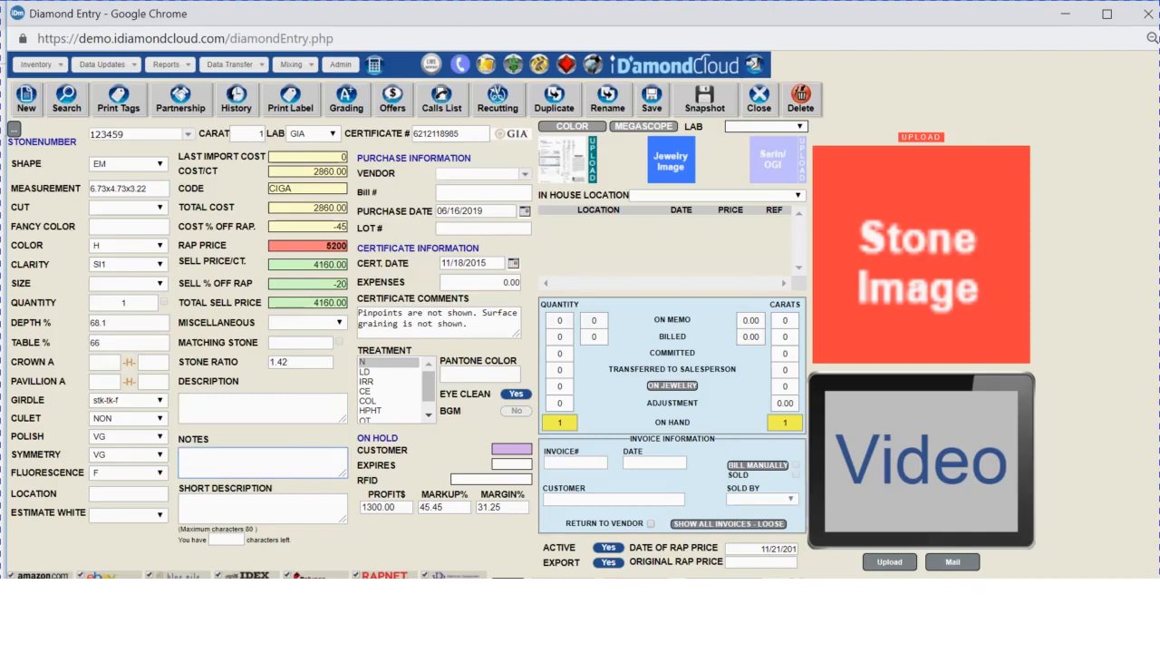
click(181, 500)
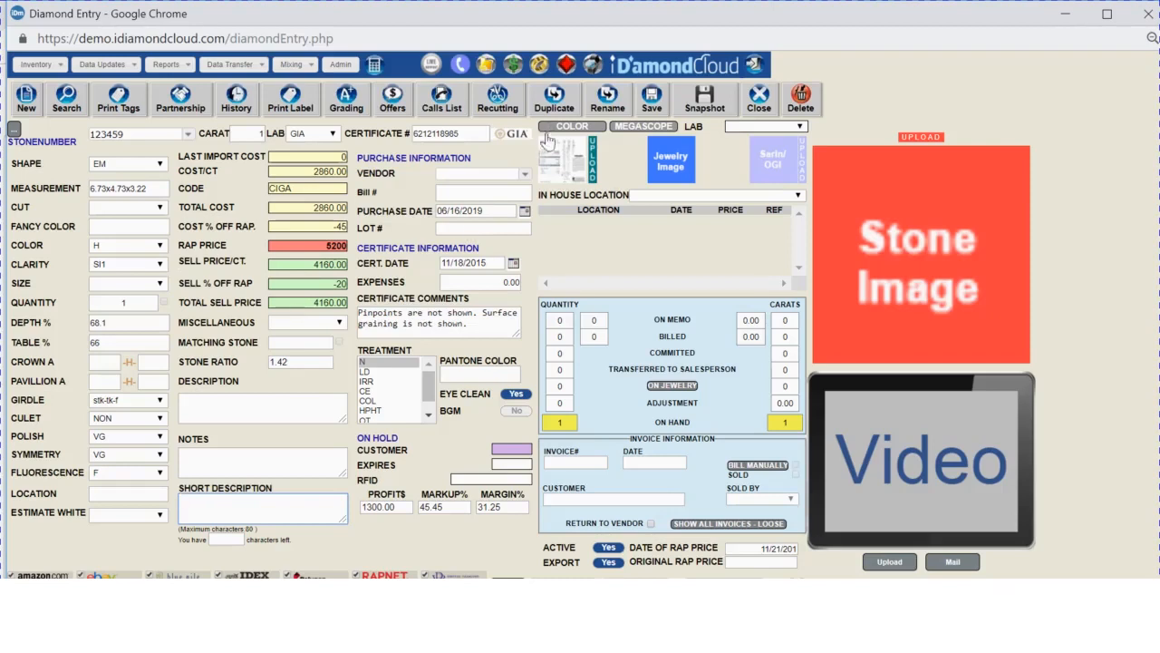
Select the vendor listed directly below counter buys and enter the bill number in the purchase information.
click(525, 177)
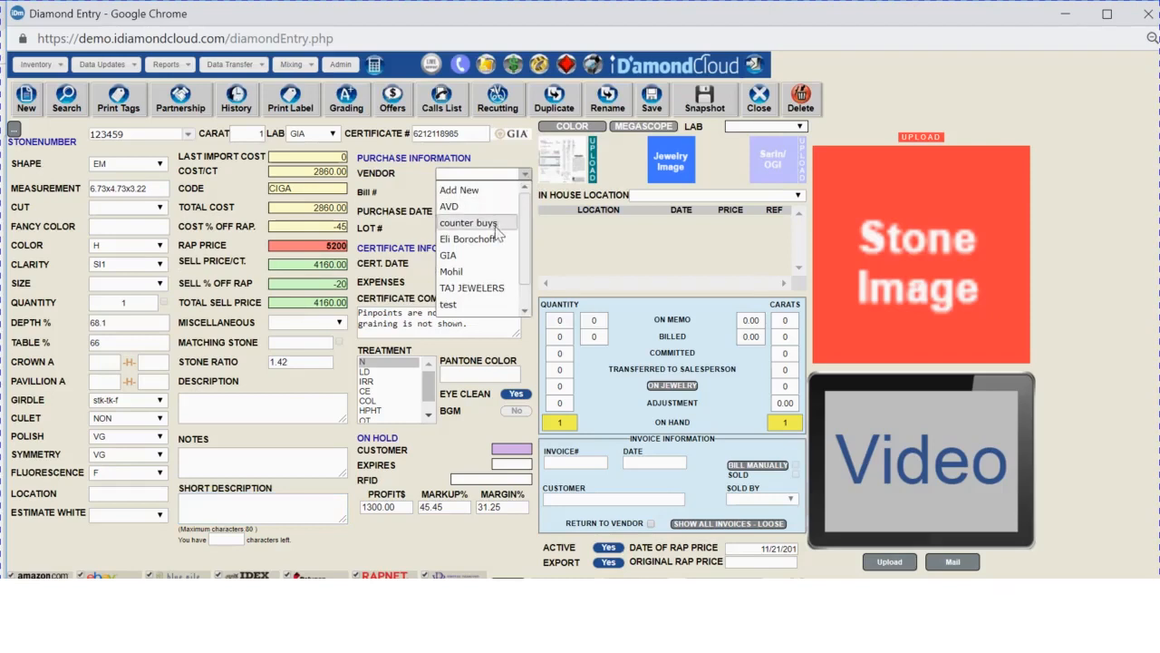
click(495, 239)
click(483, 193)
text(1234)
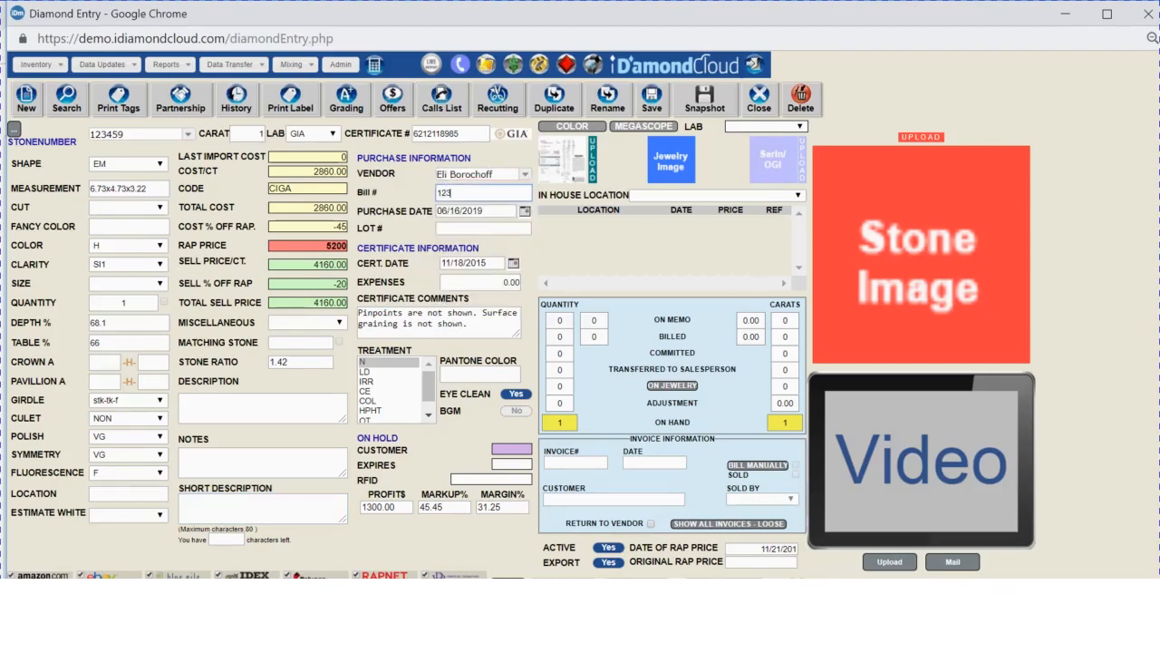
Set the purchase date to 06/12/2019 and the lot number to 100.
click(524, 211)
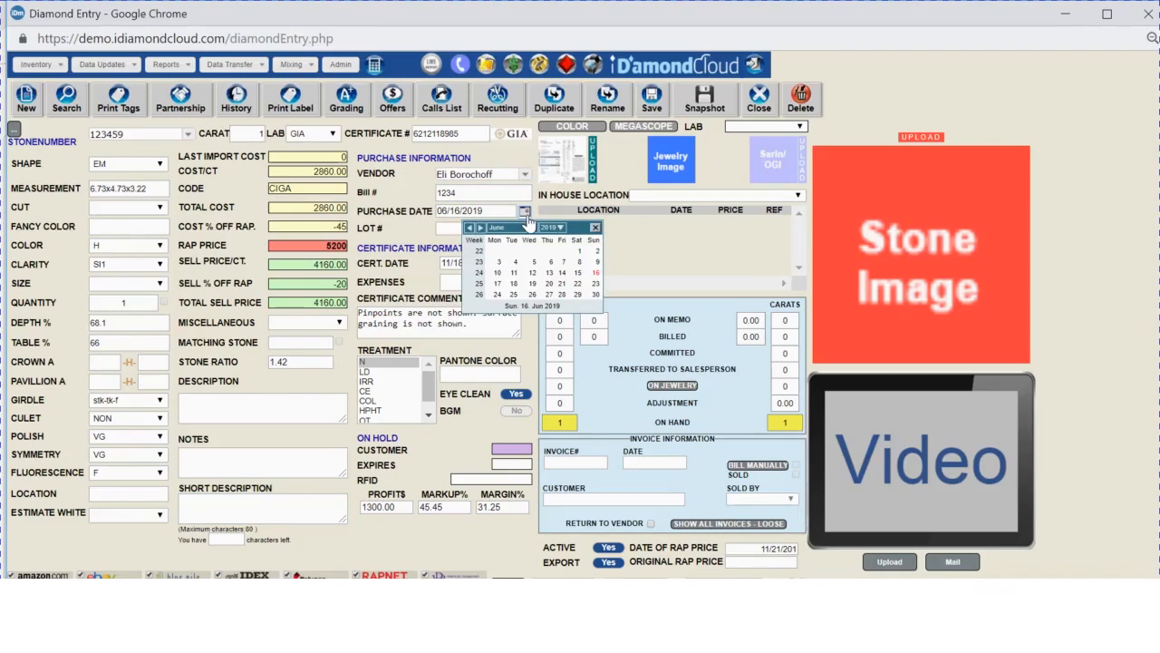
click(532, 273)
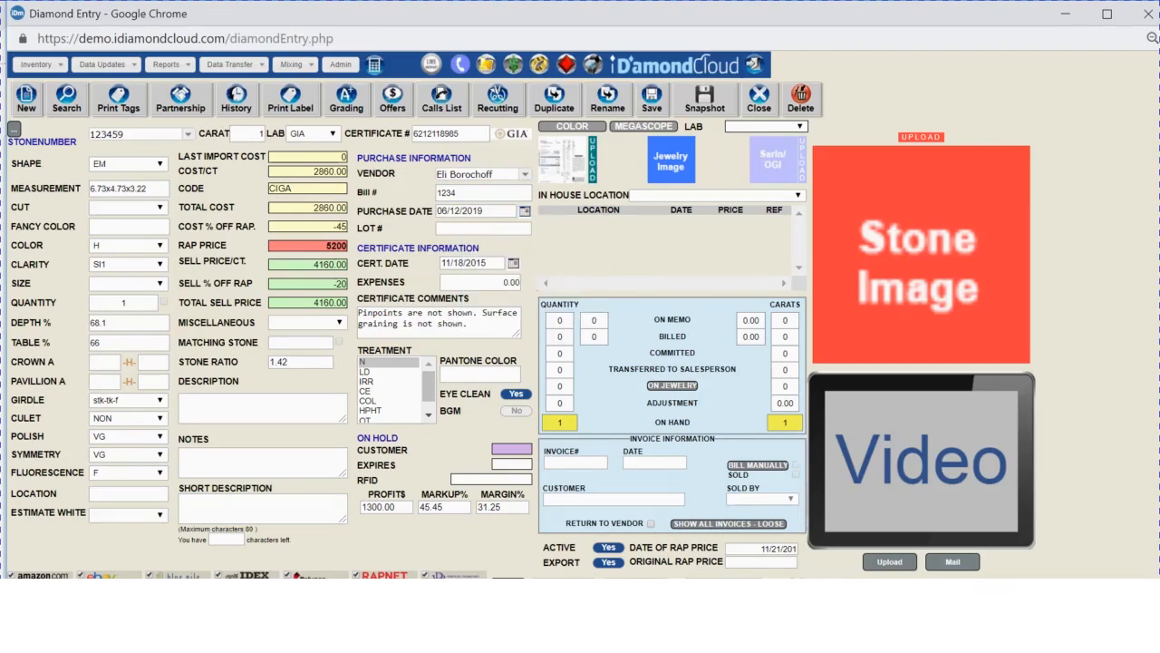
click(482, 228)
text(100)
Add a CERT expense of 150 dated 06/15/2019 with GIA as vendor to the stone's certificate expenses.
click(481, 282)
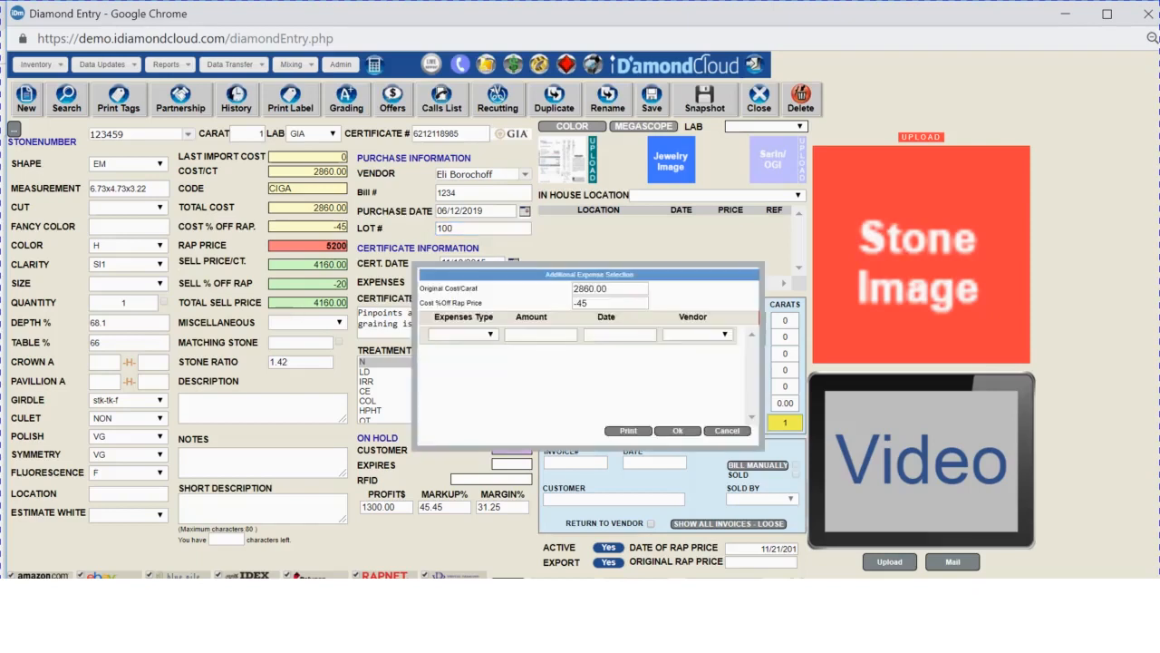
click(490, 335)
click(478, 387)
click(535, 334)
text(150)
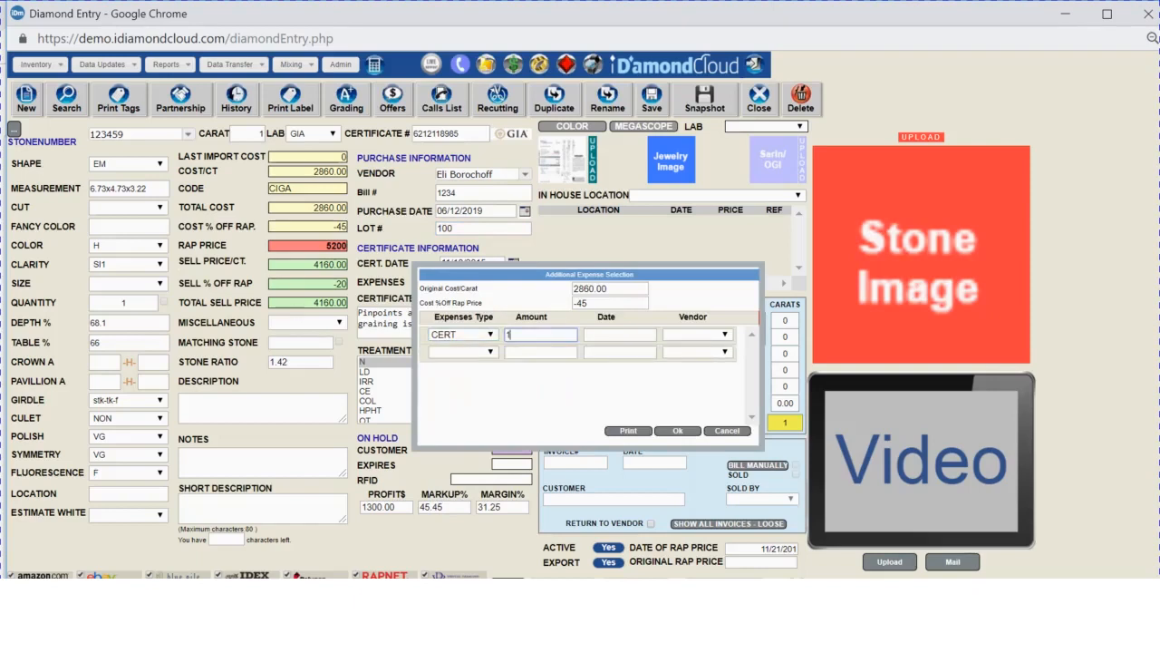
click(649, 336)
click(635, 388)
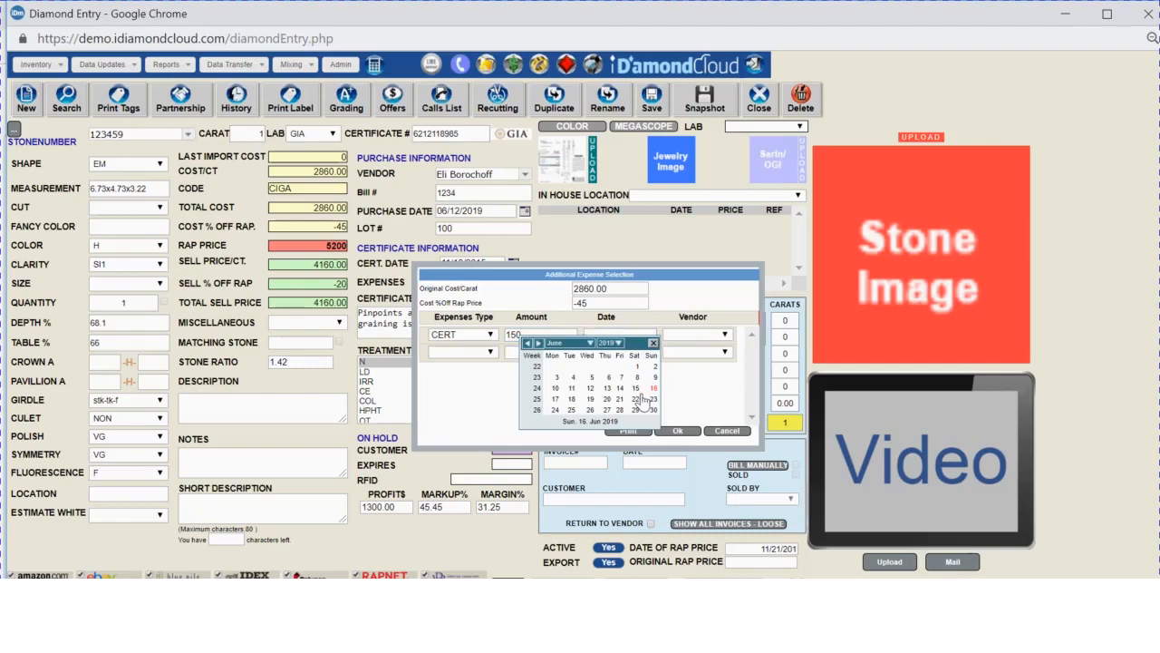
click(726, 334)
click(681, 168)
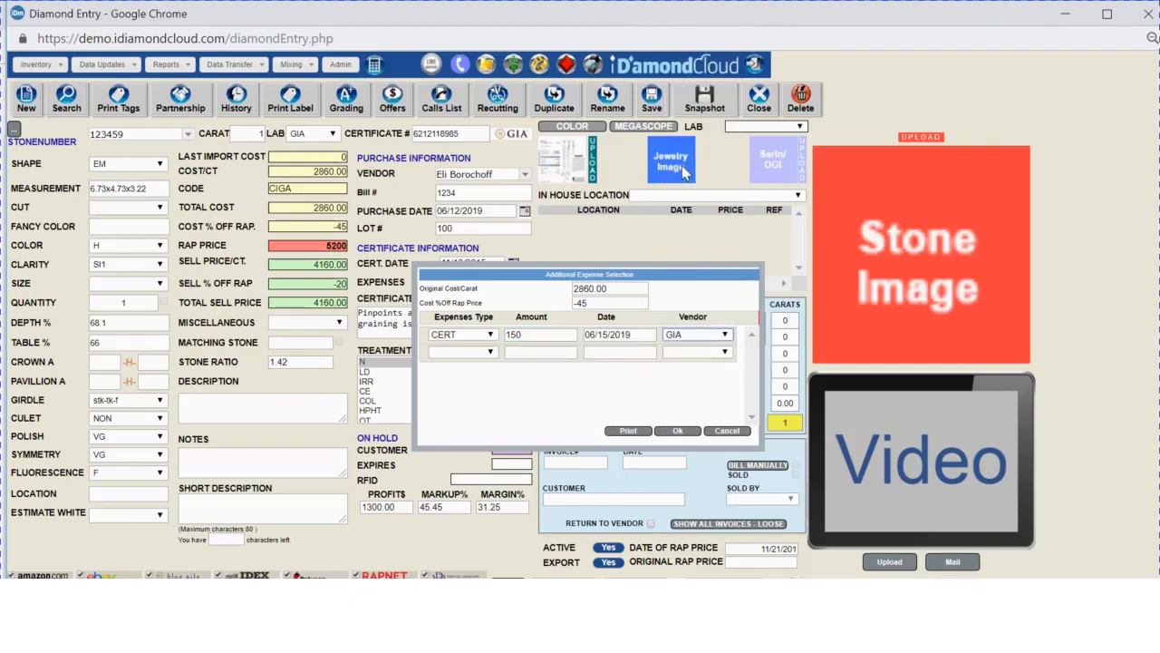
click(678, 432)
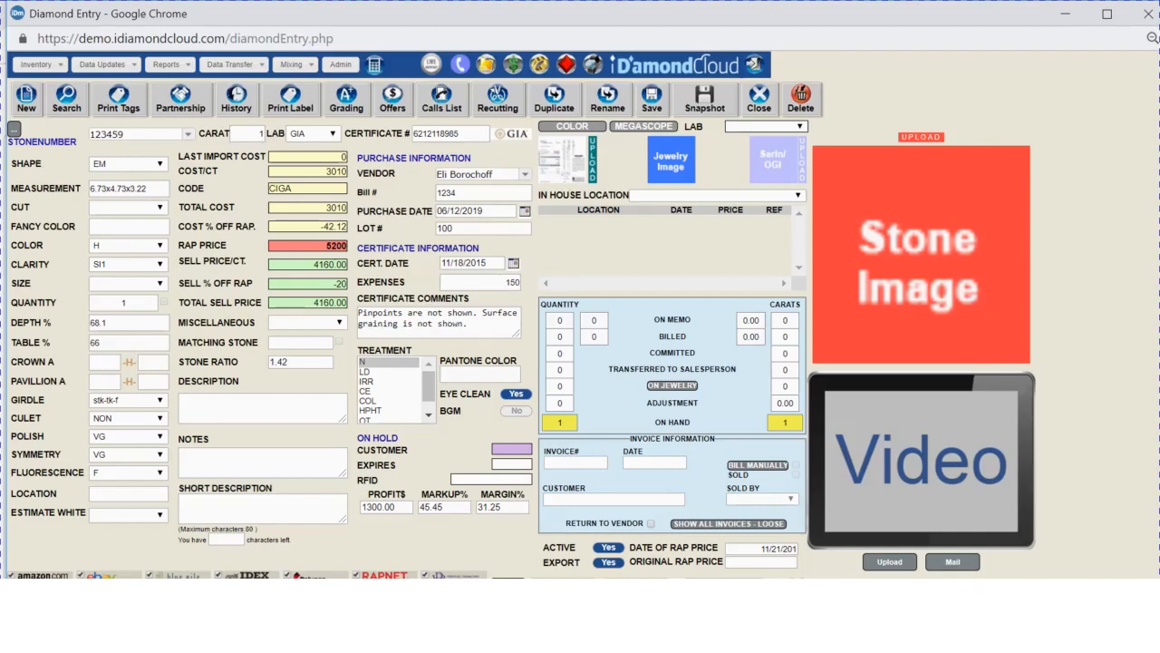
Review the stone's original cost per carat in the additional expense dialog and close it.
click(480, 282)
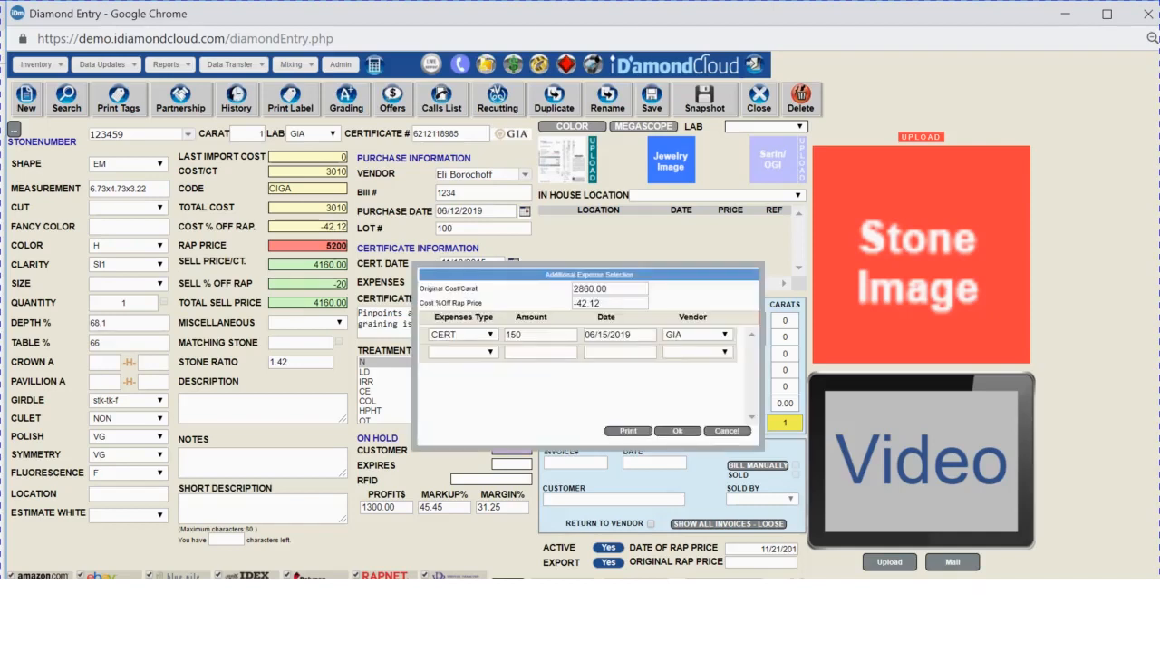
click(609, 288)
click(677, 430)
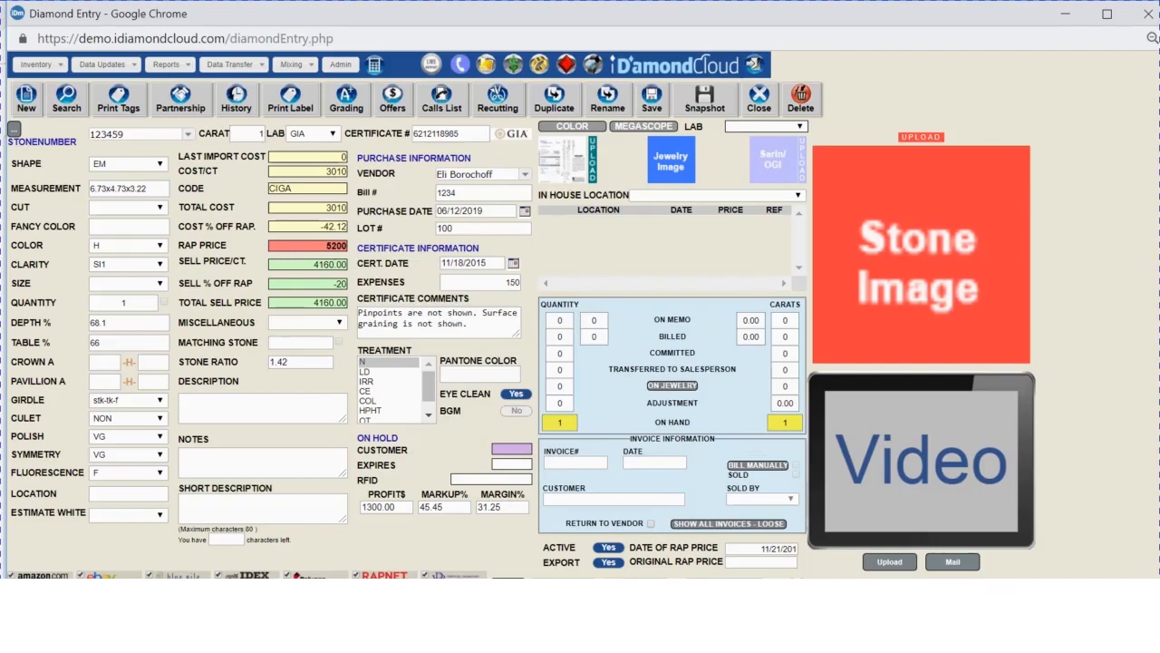
Try CVD as the stone's treatment and switch the treatment back to N.
click(431, 414)
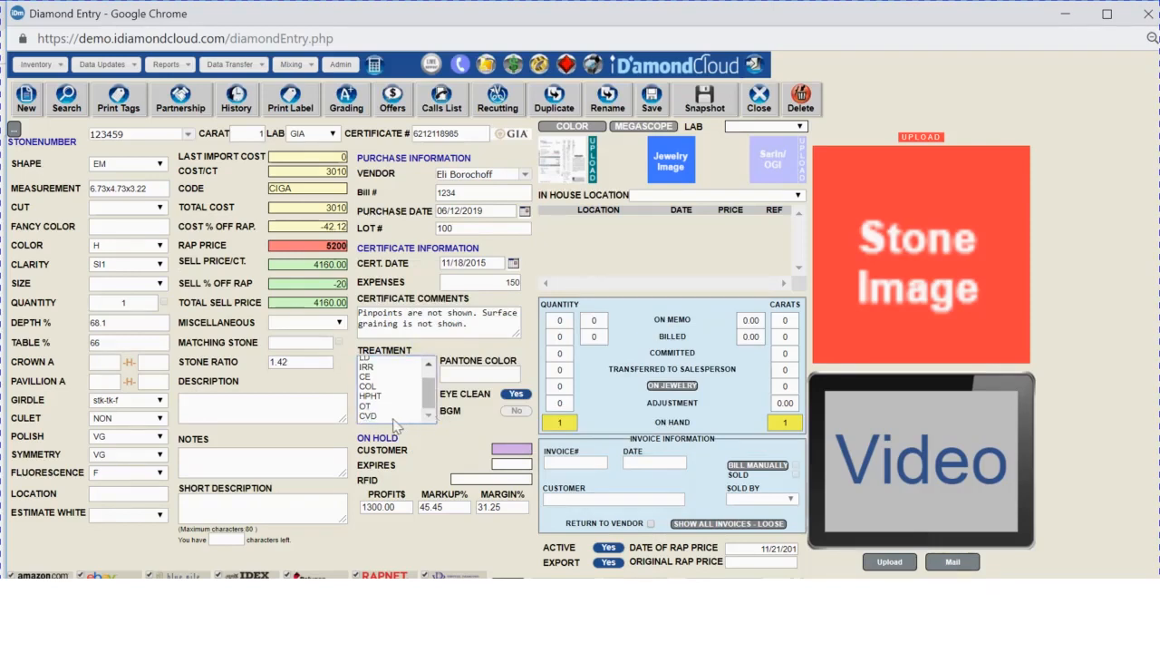
click(378, 417)
click(428, 365)
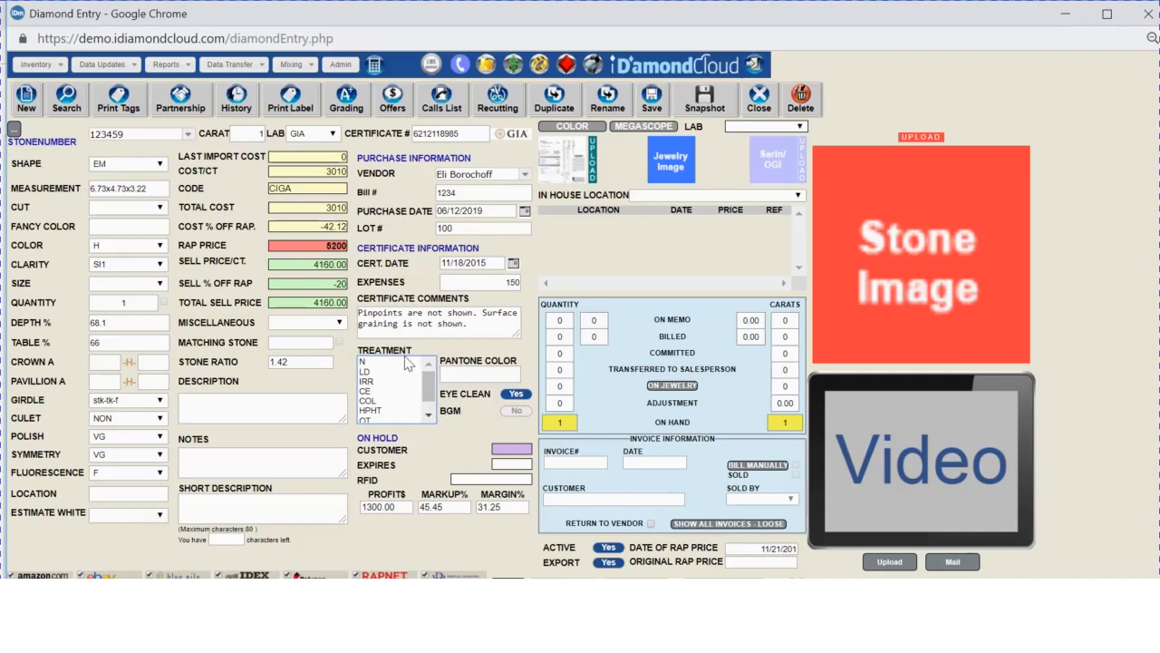
click(365, 363)
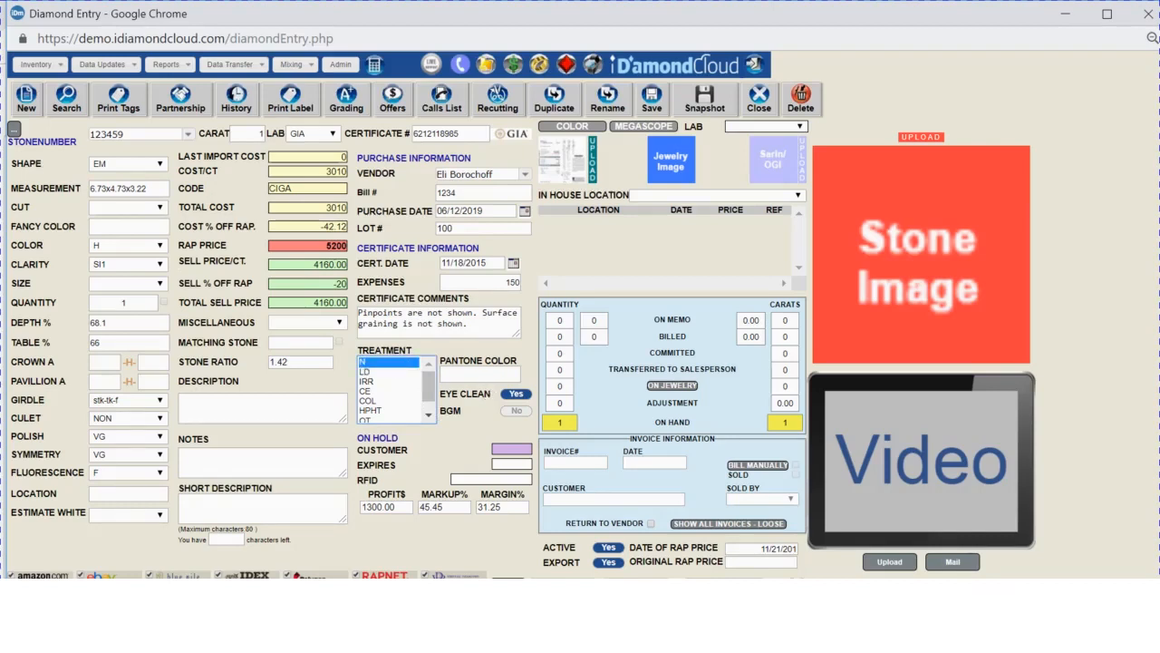
Set the stone's Pantone color to PMS 114 and its in-house location to BOX1.
click(479, 372)
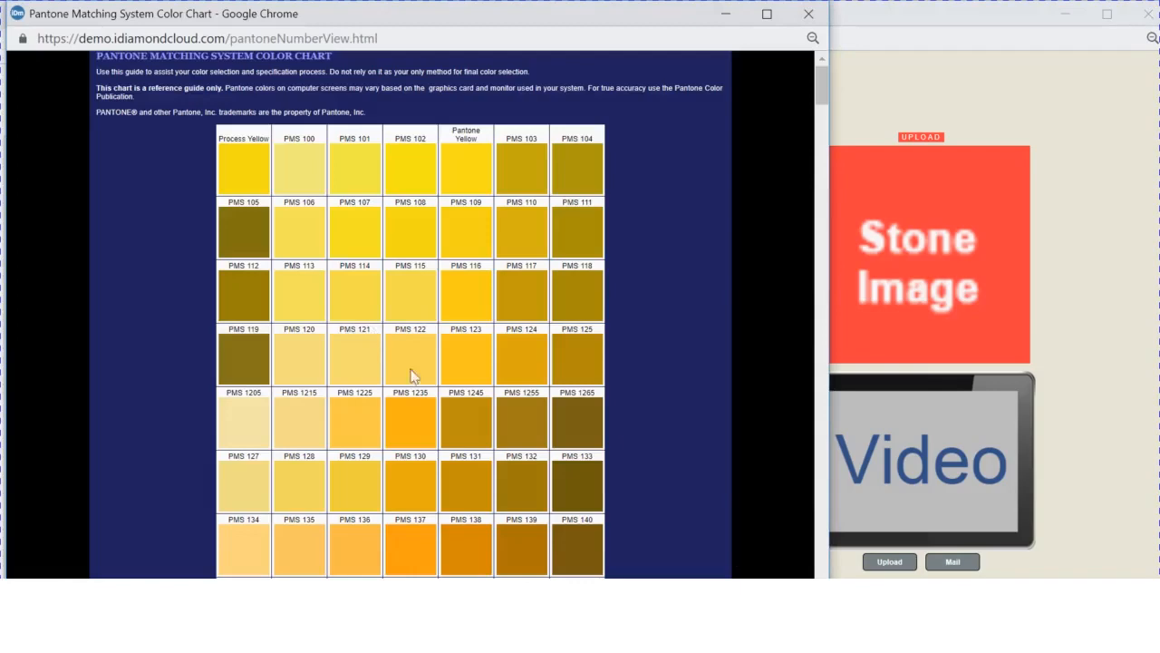
click(360, 308)
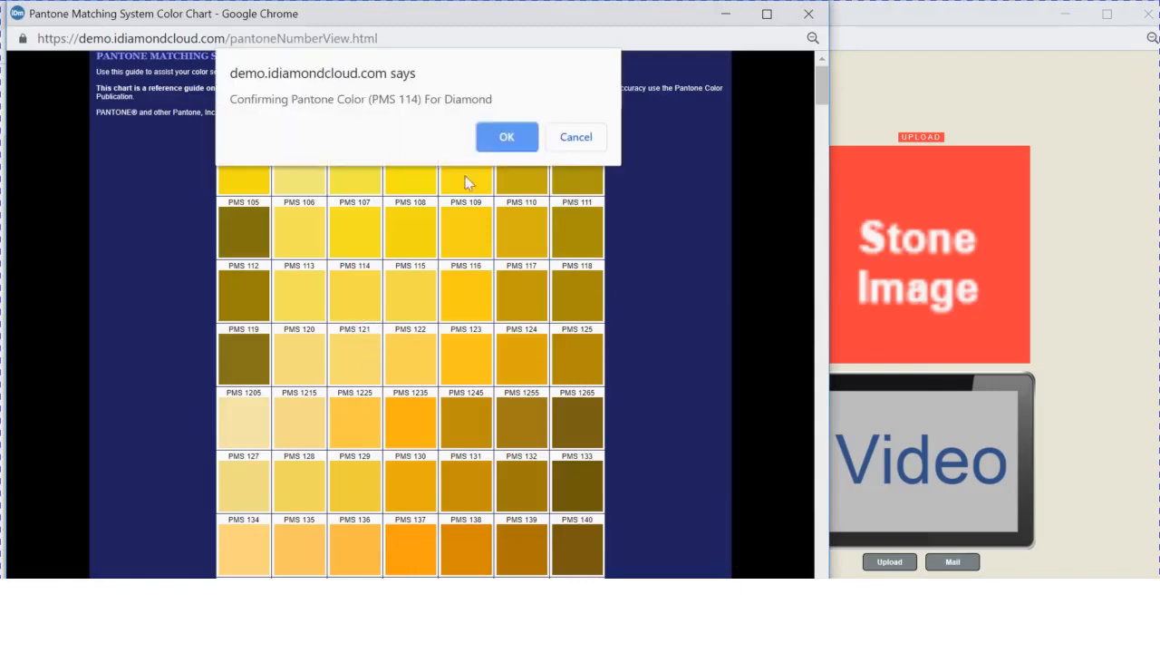
click(494, 142)
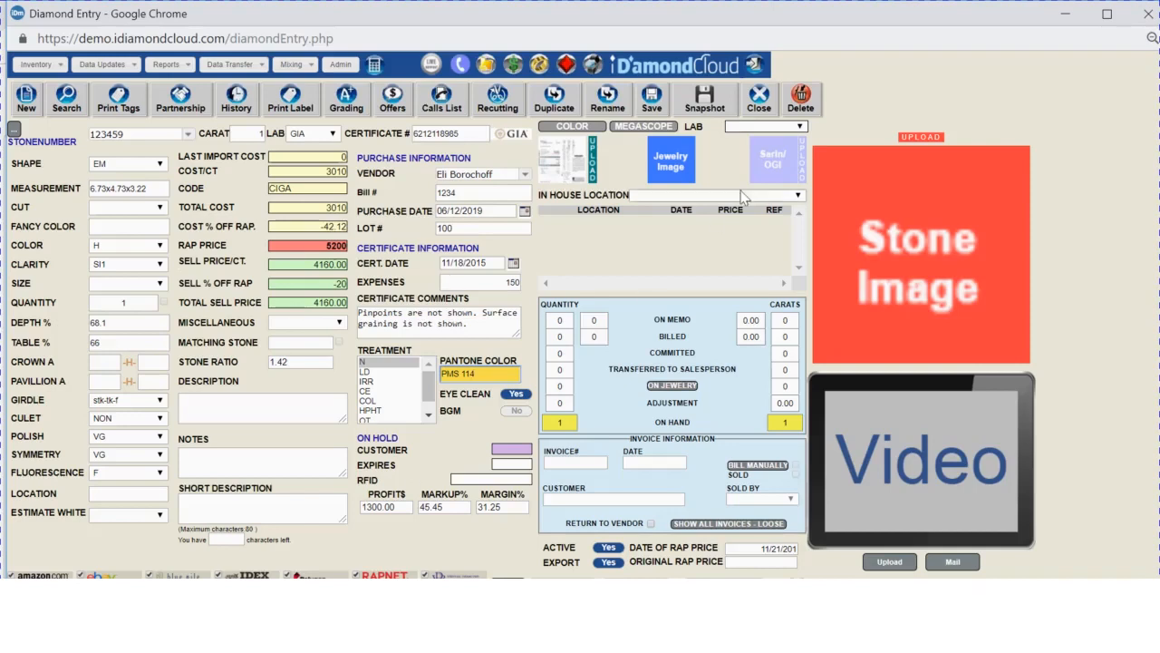
click(799, 198)
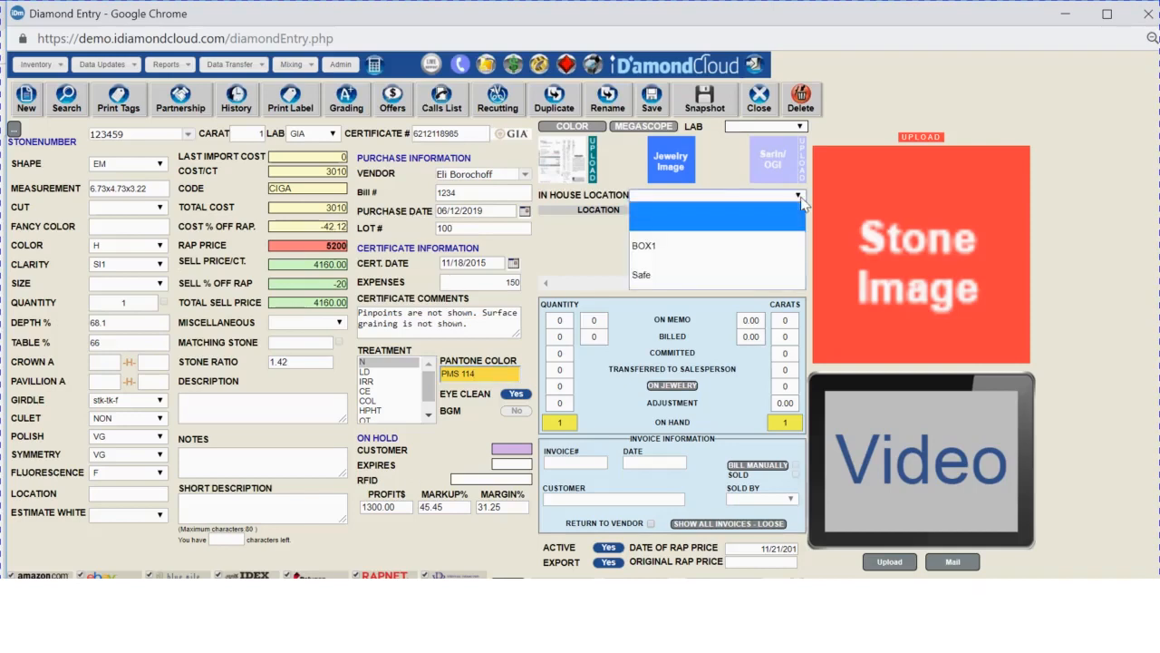
click(764, 246)
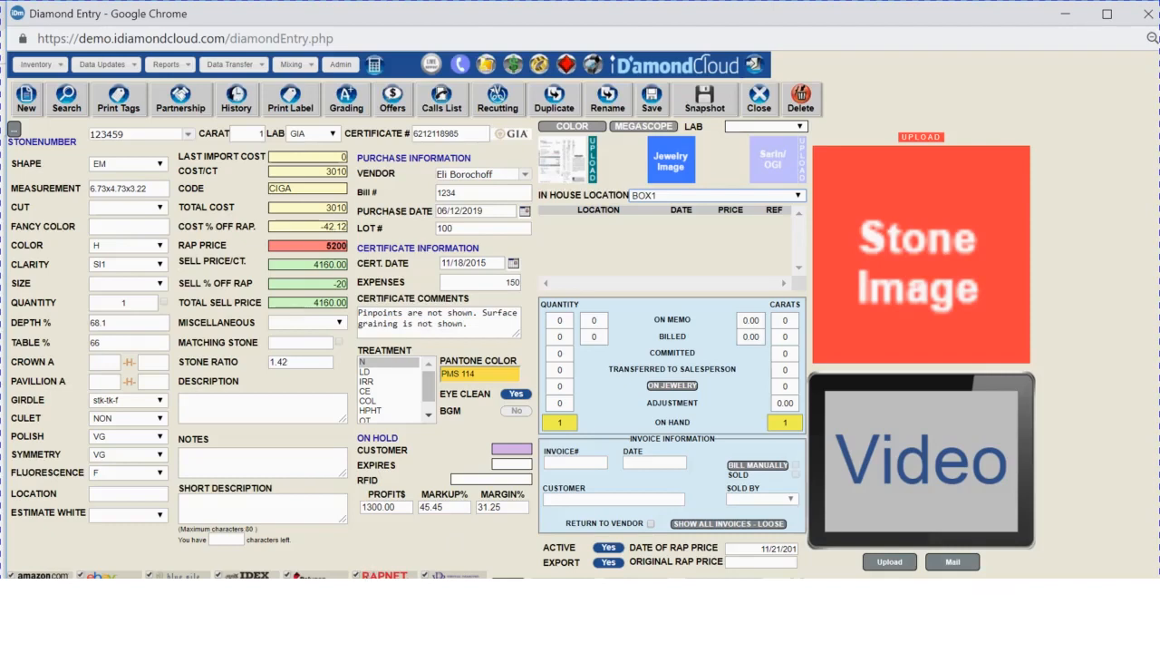
Deselect RAPNET among the marketplaces where the stone is listed.
scroll(582, 314, down, 1)
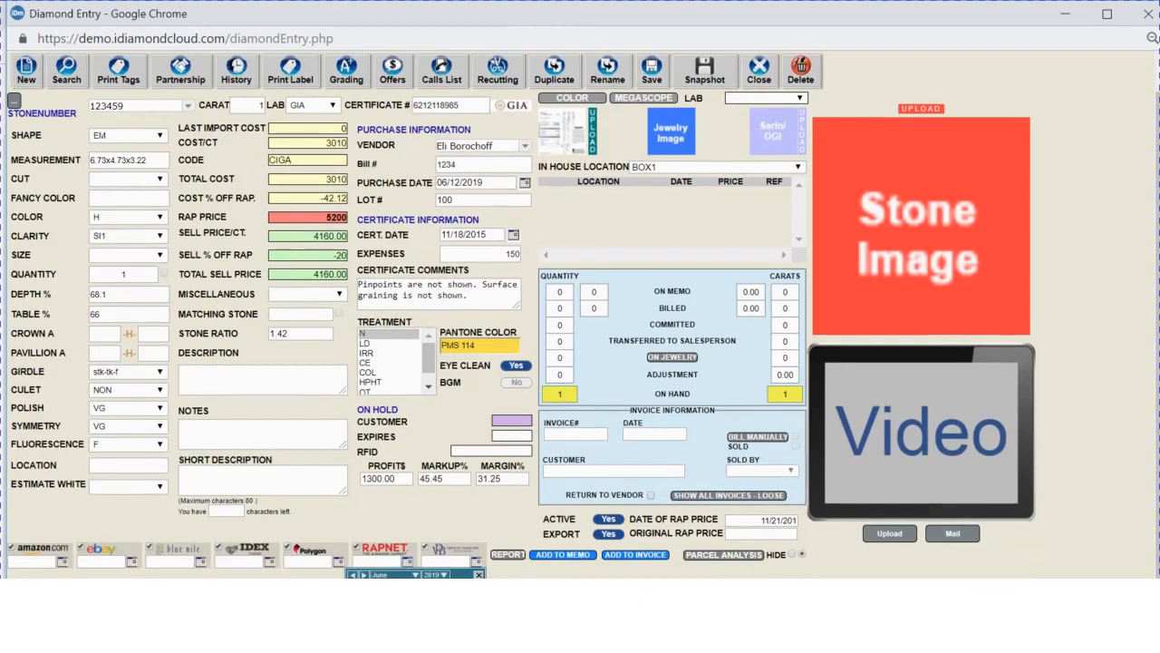
scroll(583, 316, up, 1)
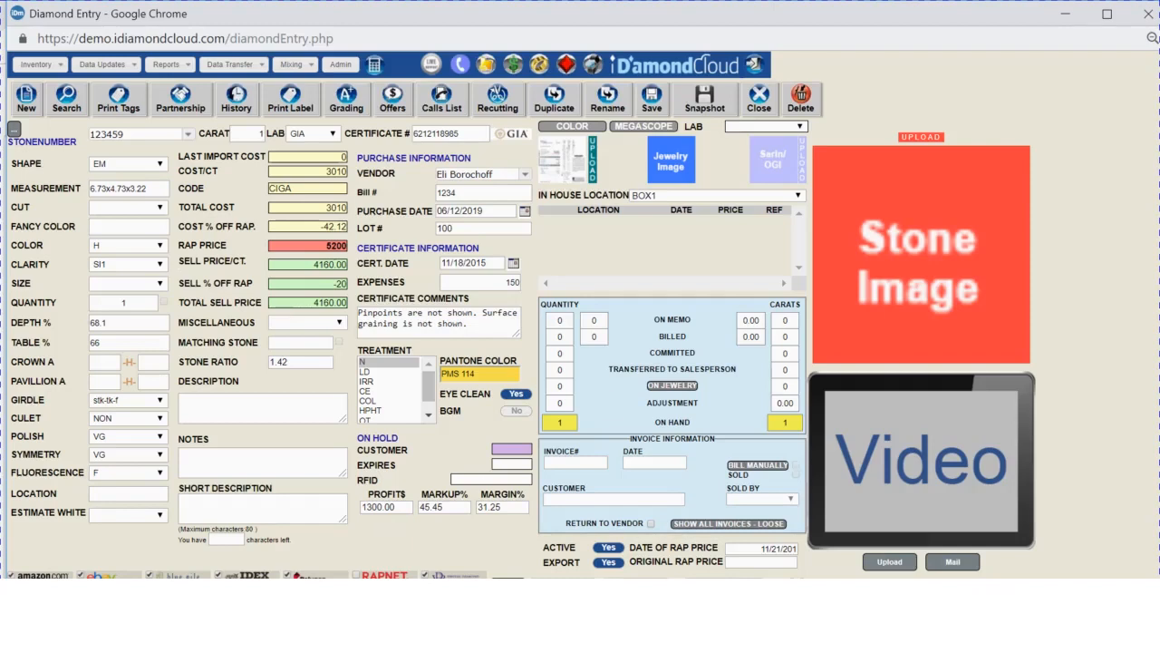
Upload the "diamond" picture from the IDC folder as the stone image and close the upload window.
click(921, 137)
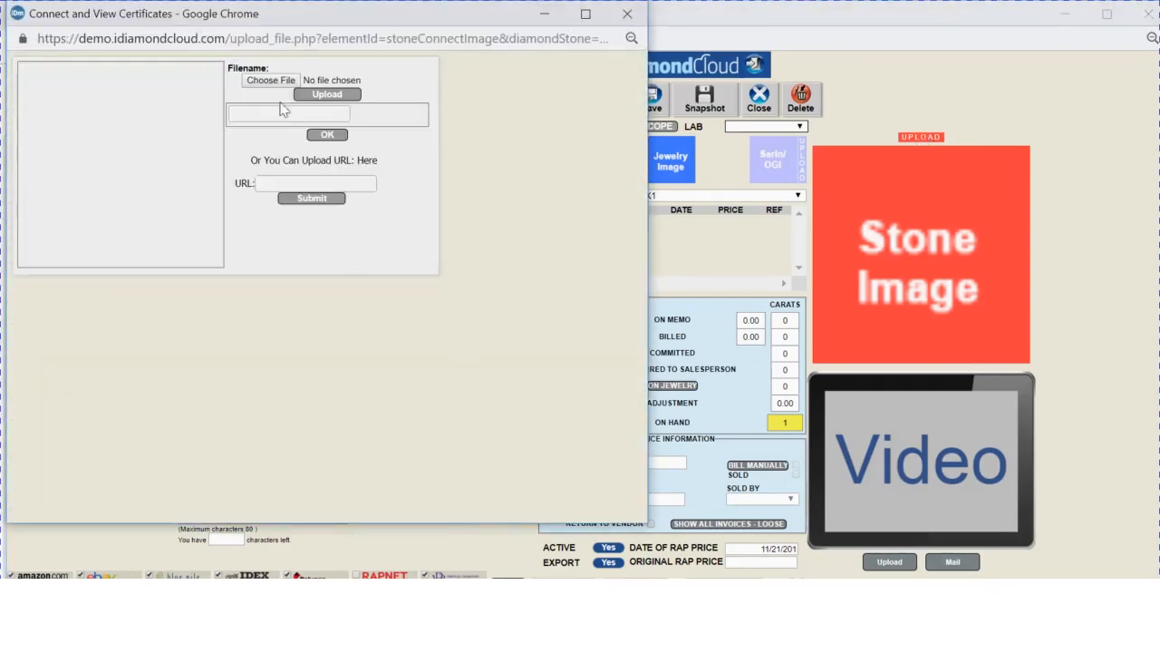
click(270, 83)
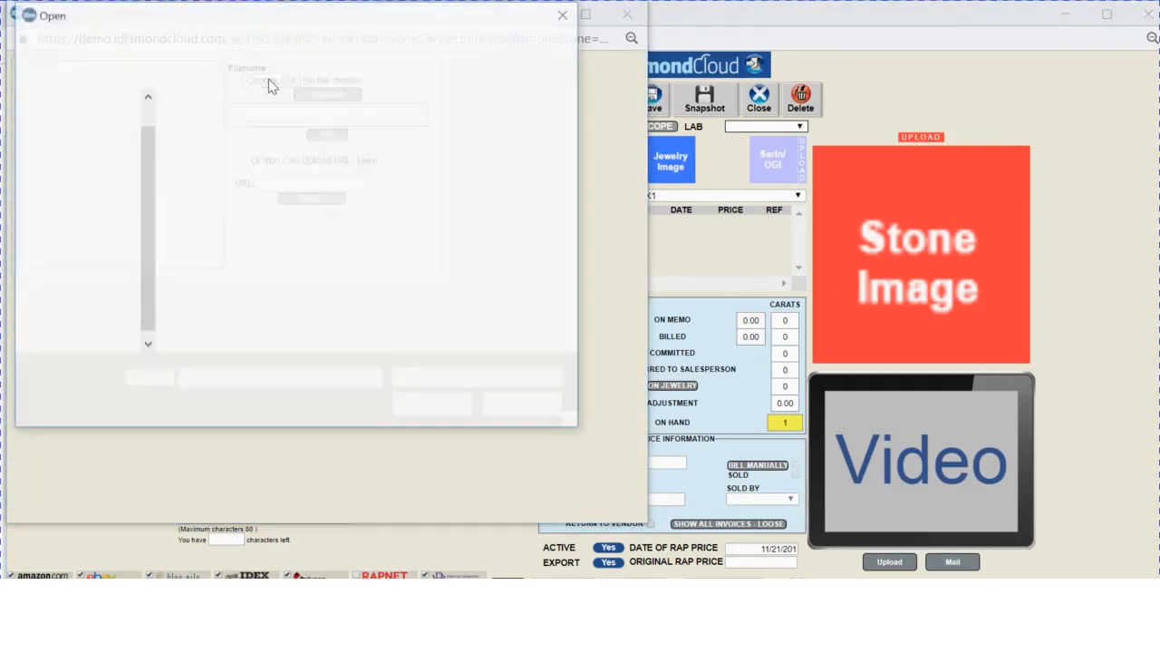
click(216, 152)
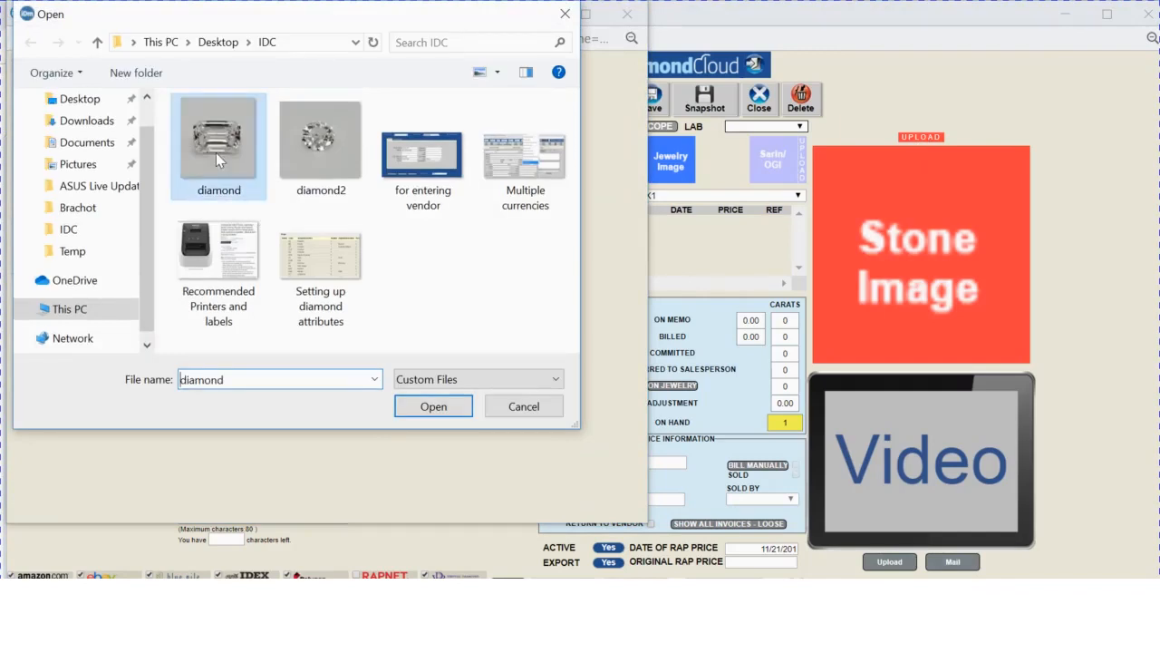
click(433, 407)
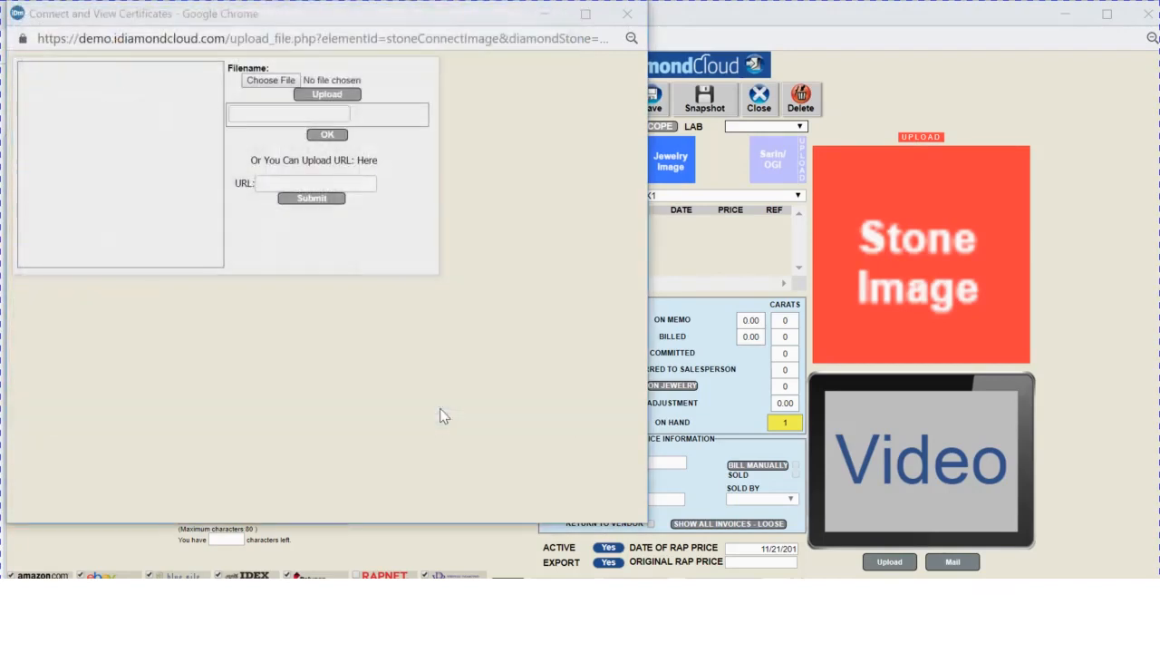
click(327, 94)
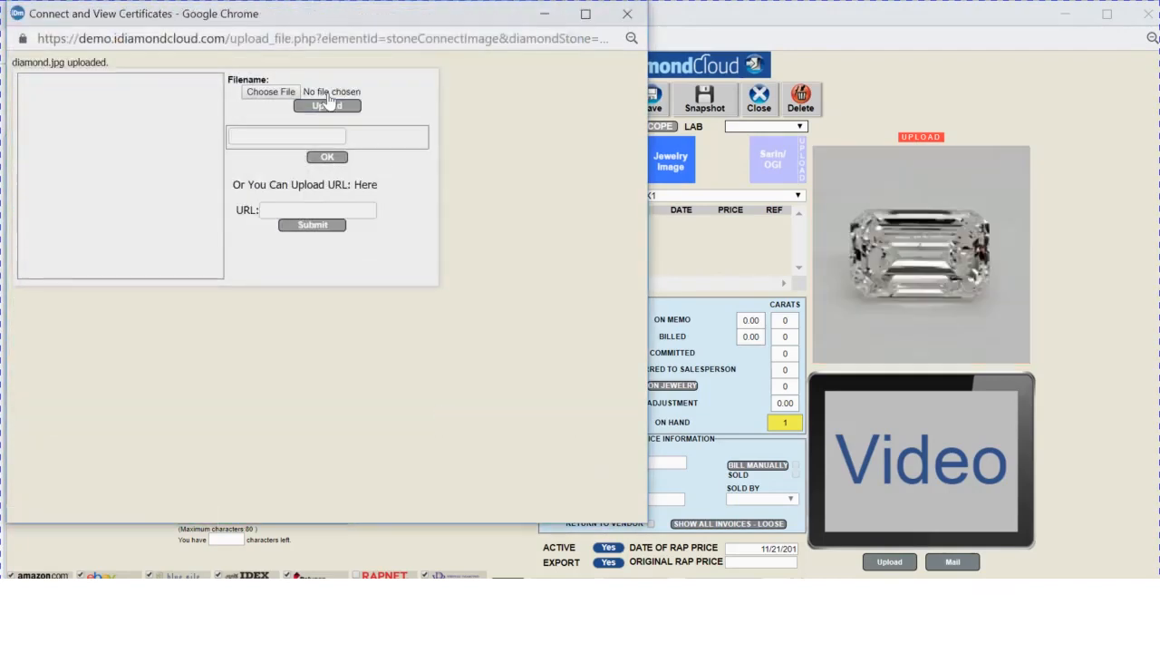
click(631, 16)
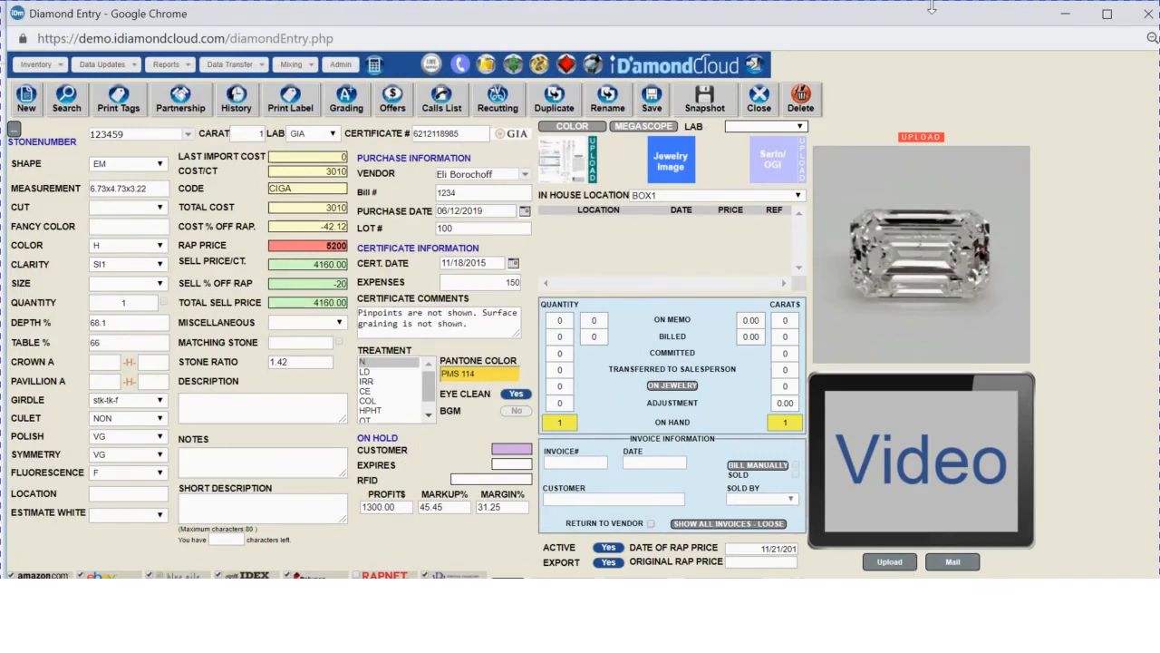
Switch to Gmail in a new browser tab and open the message 'Watch "June 16, 2019" on YouTube'.
click(1067, 16)
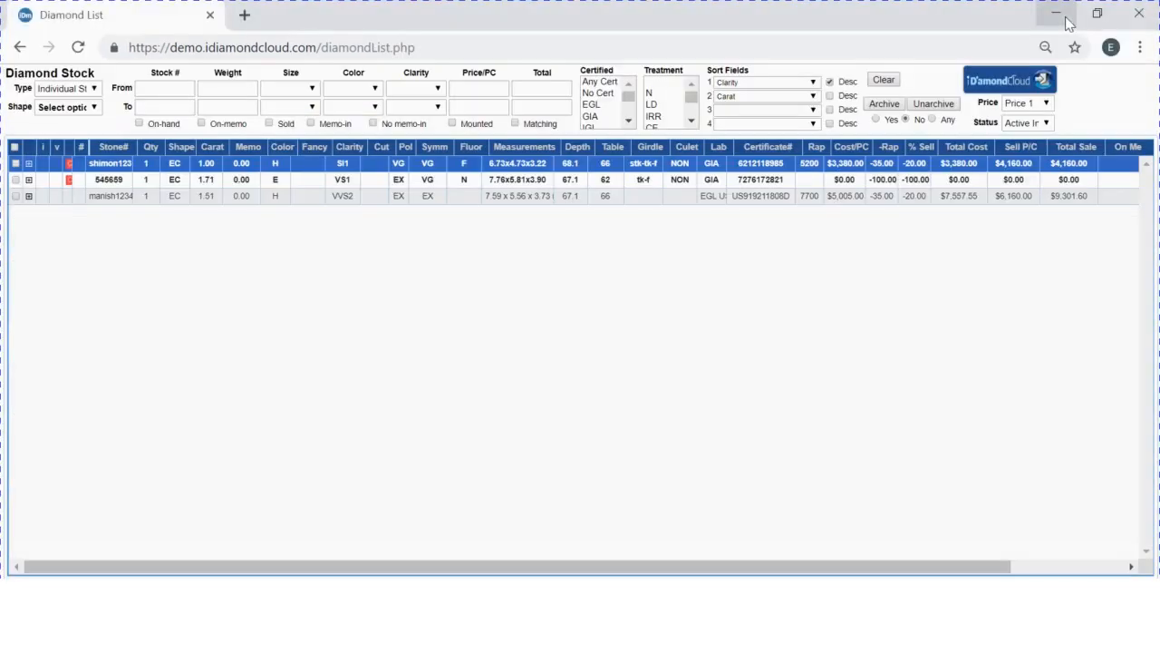
click(1056, 16)
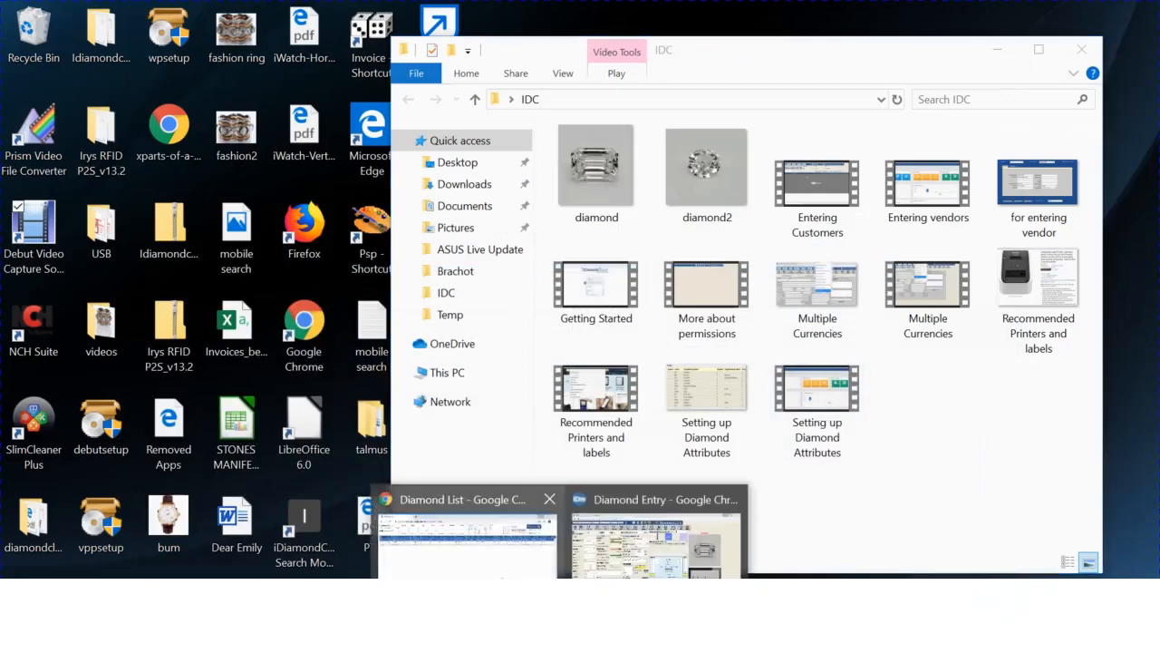
click(484, 521)
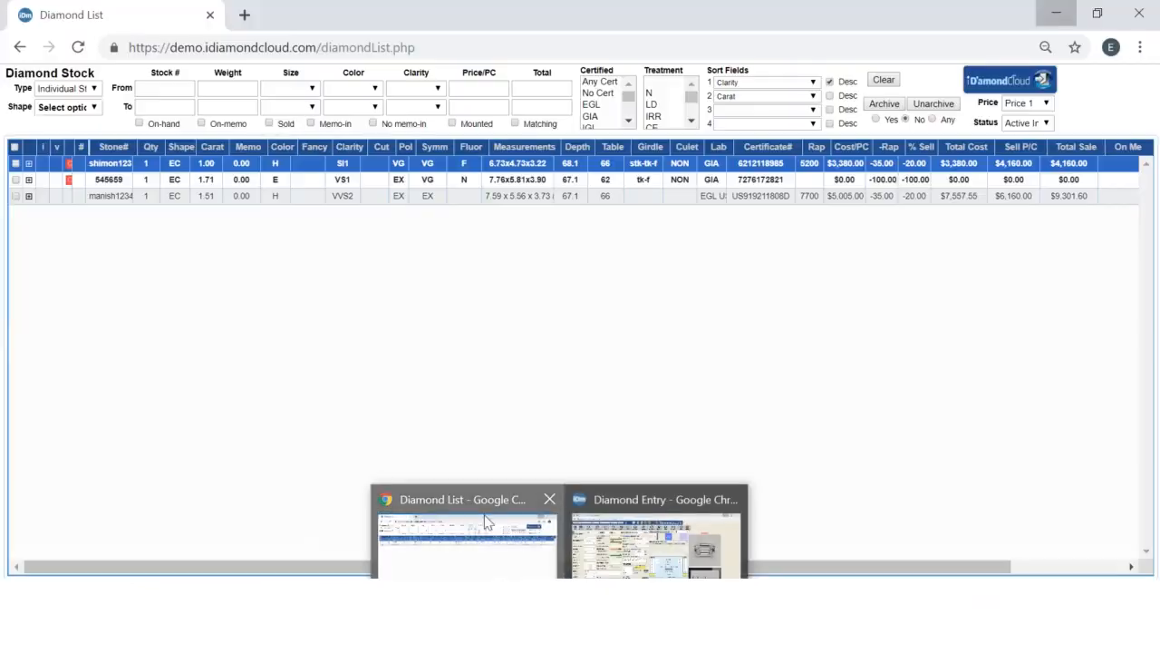
click(245, 15)
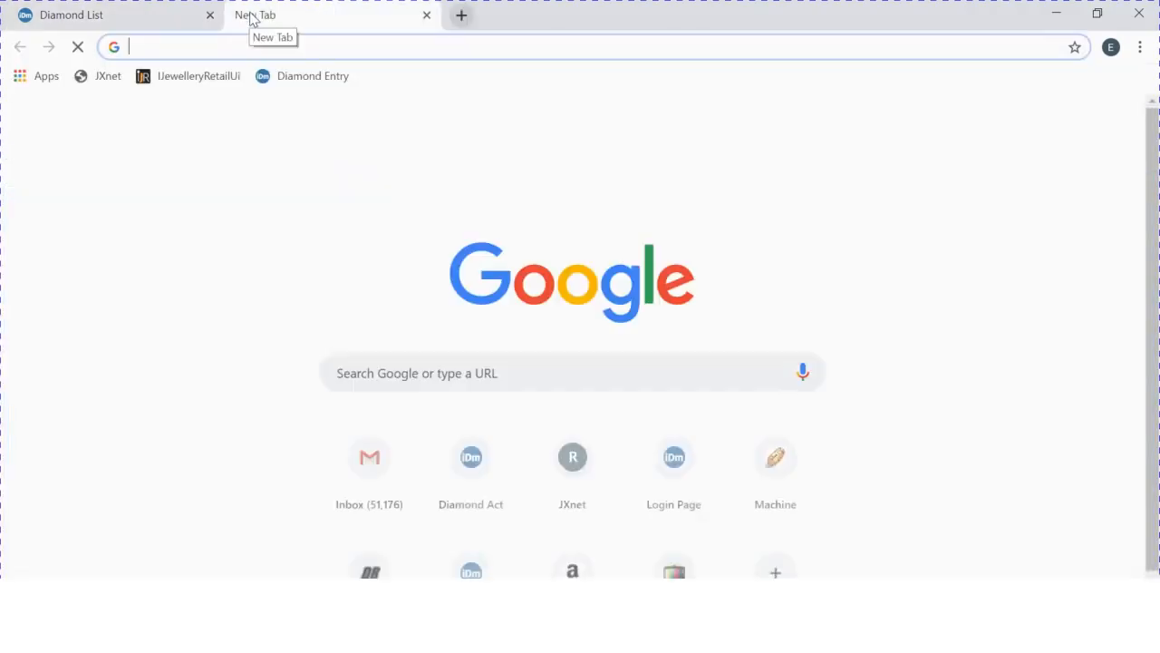
click(375, 478)
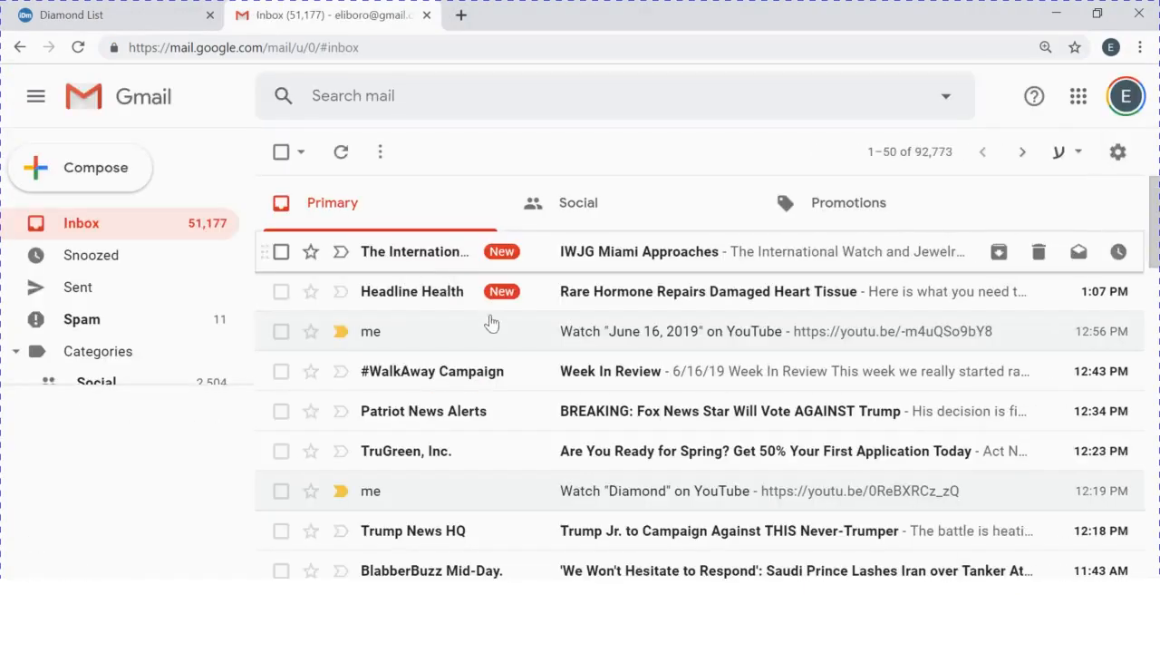
click(618, 335)
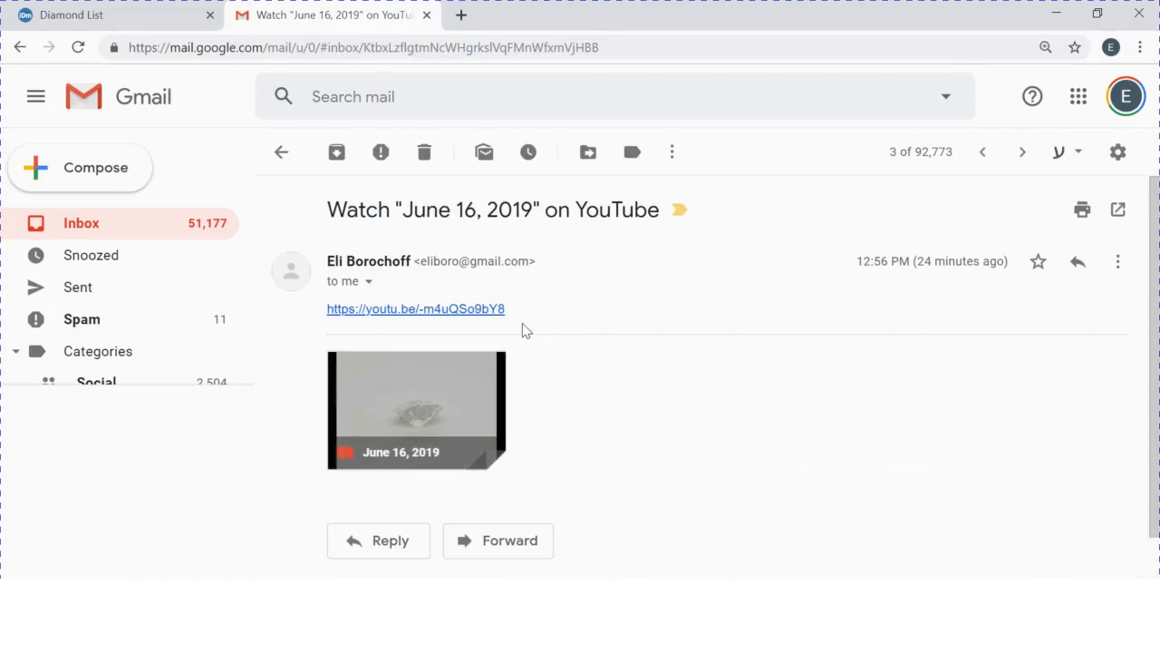
Copy the YouTube video link from the message and return to the diamond entry window.
drag(505, 311, 329, 315)
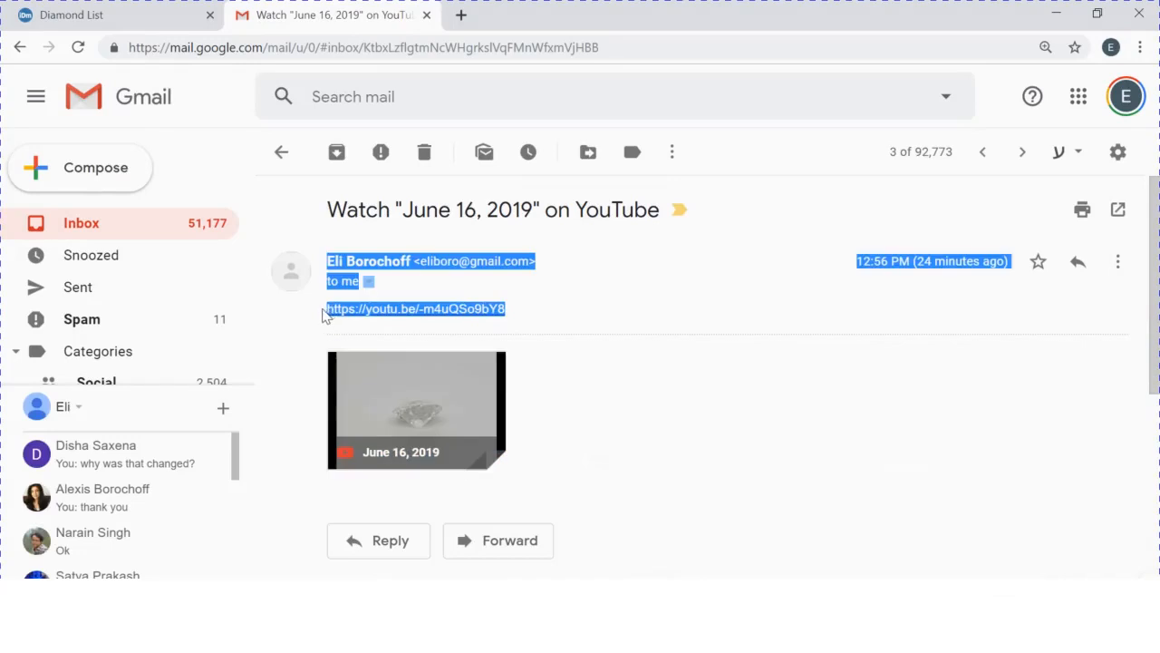
click(323, 314)
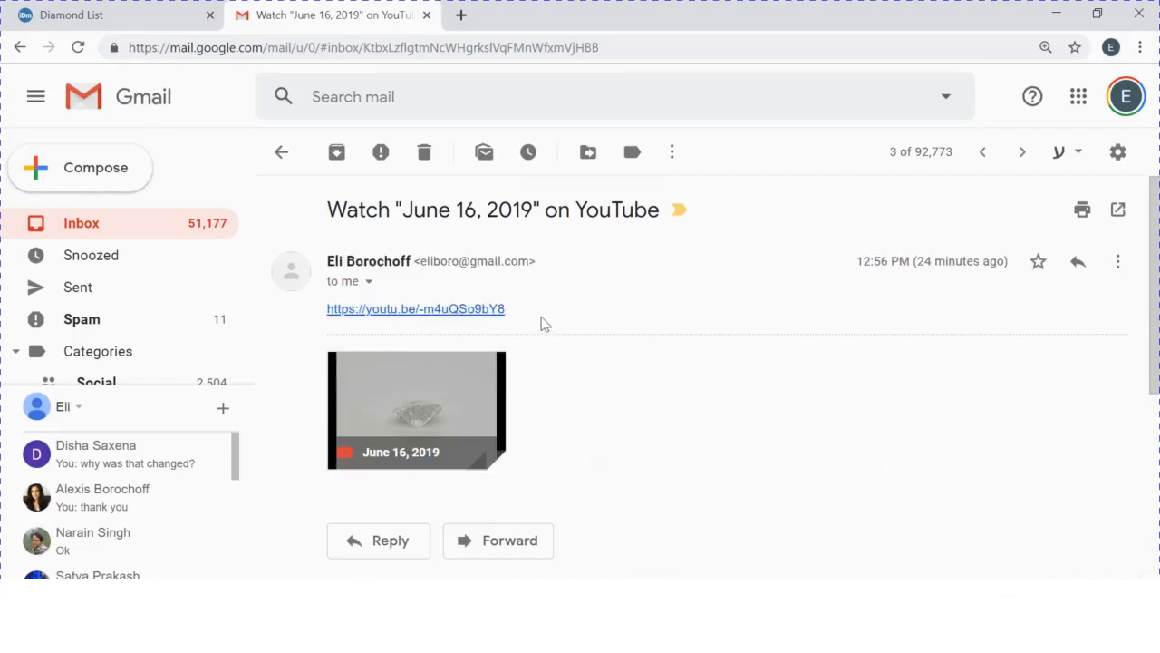
drag(504, 321, 326, 310)
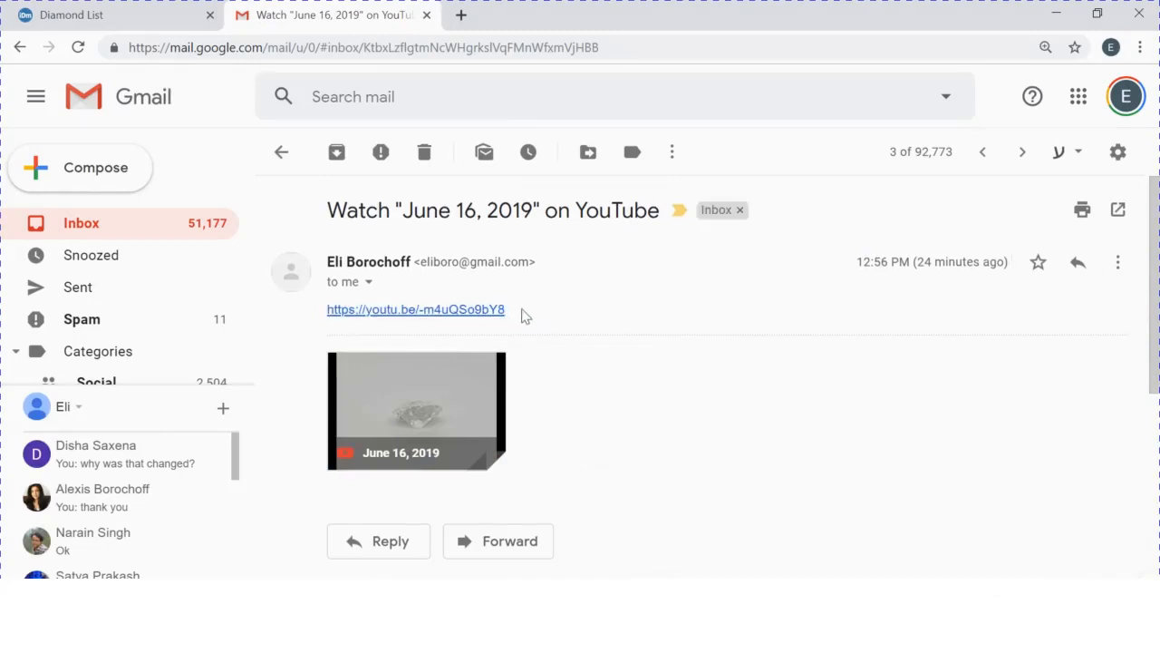
drag(524, 306, 326, 309)
right_click(327, 310)
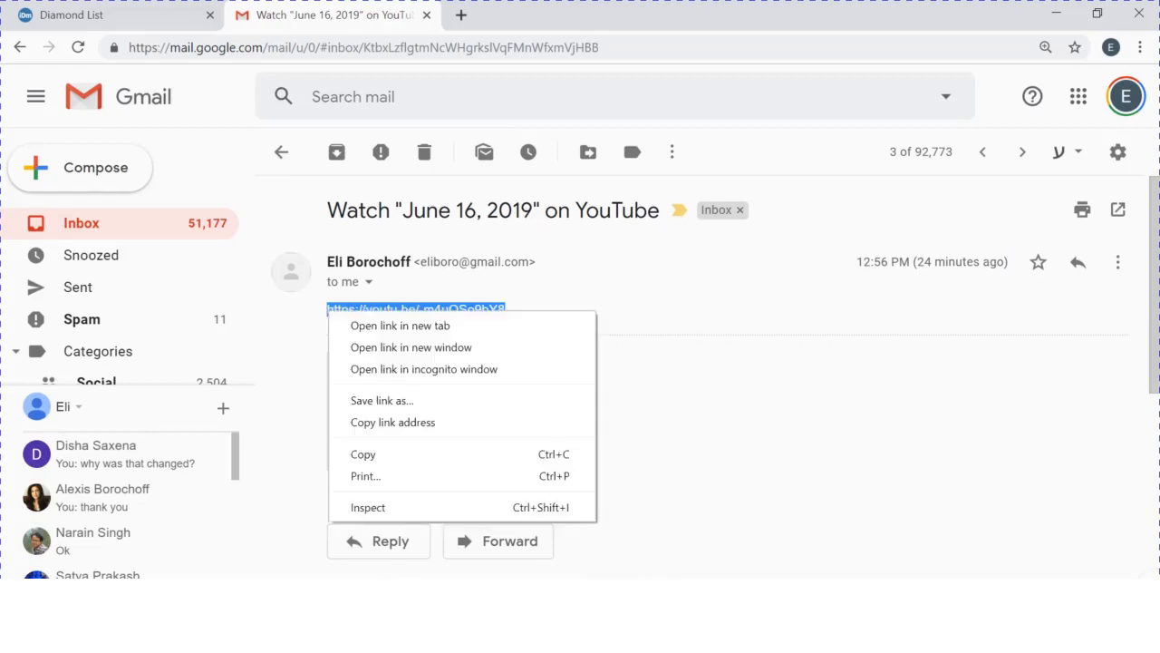
click(449, 463)
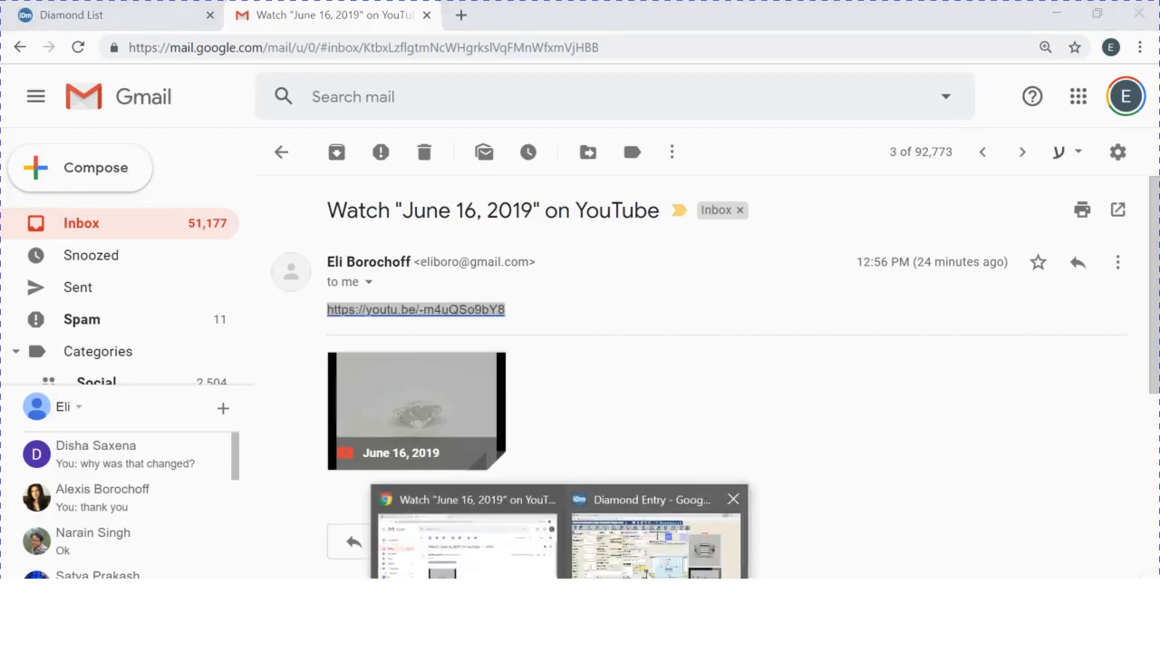
click(648, 535)
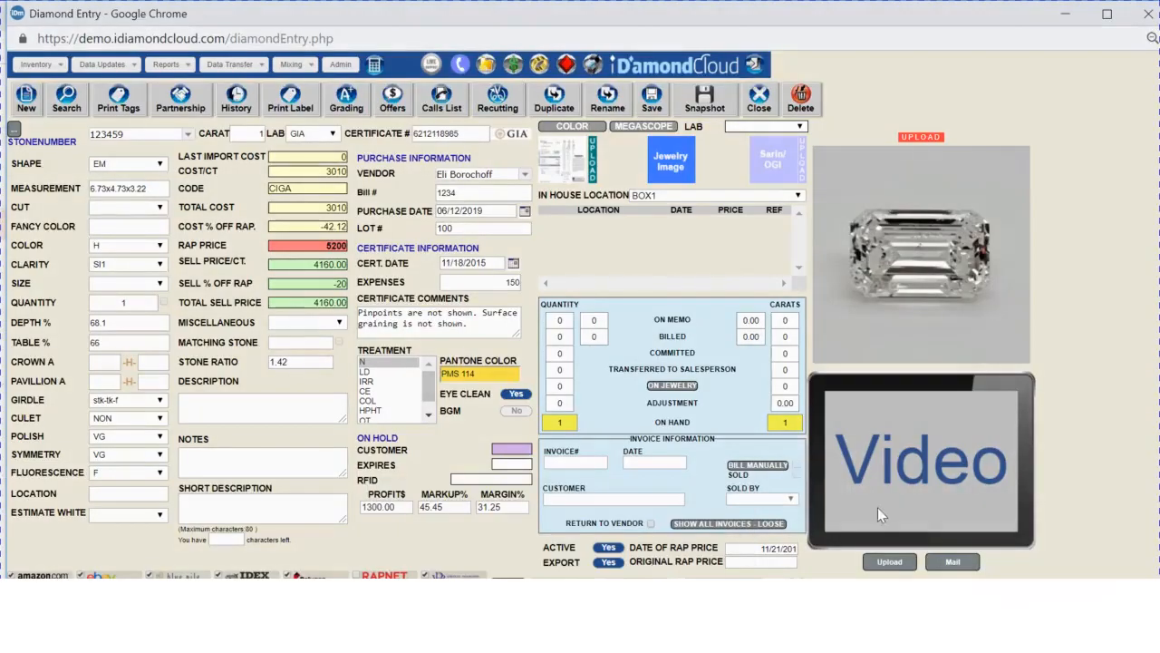
Upload the copied YouTube link as the diamond's video URL and acknowledge the save.
click(891, 562)
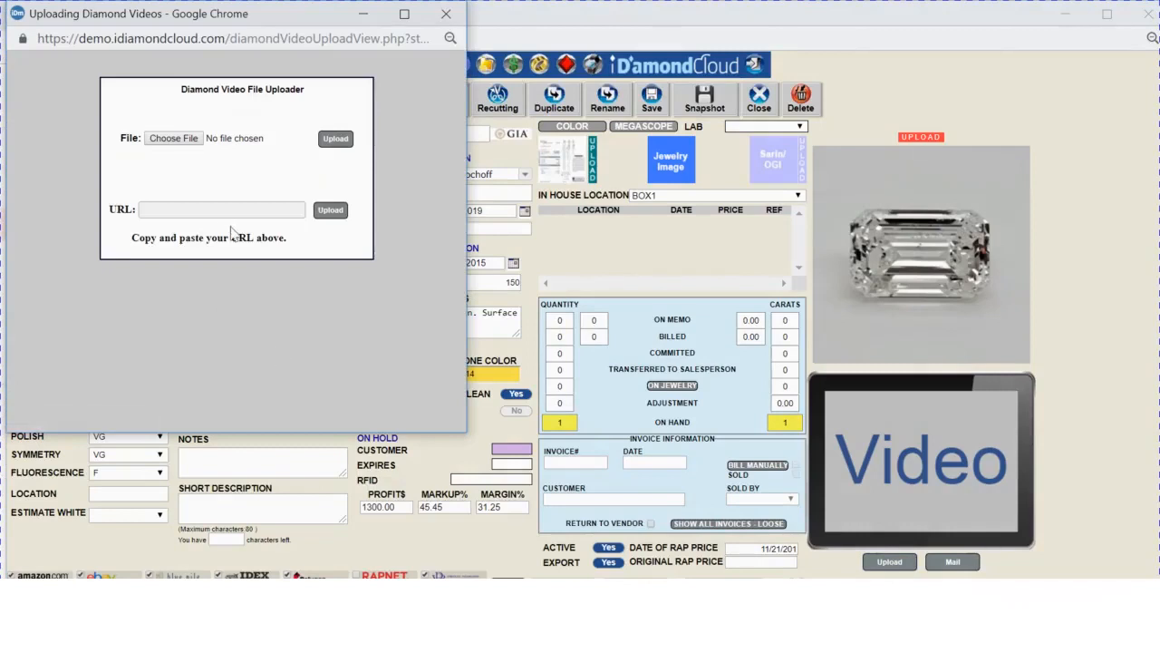
click(141, 210)
right_click(239, 210)
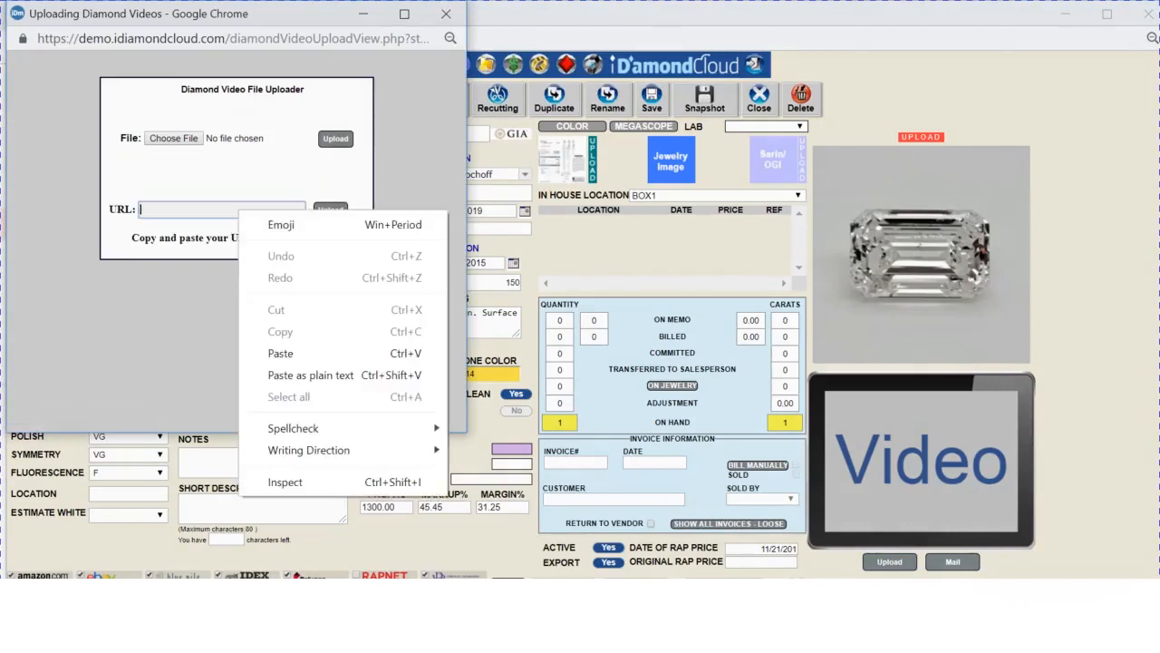
click(303, 357)
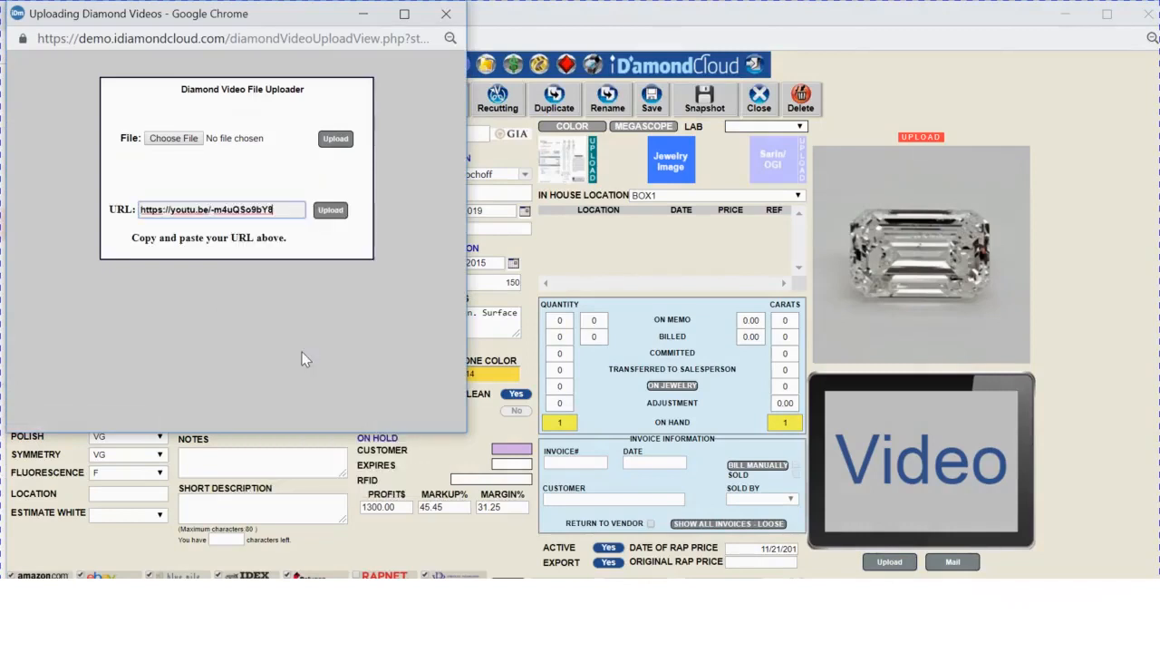
click(330, 209)
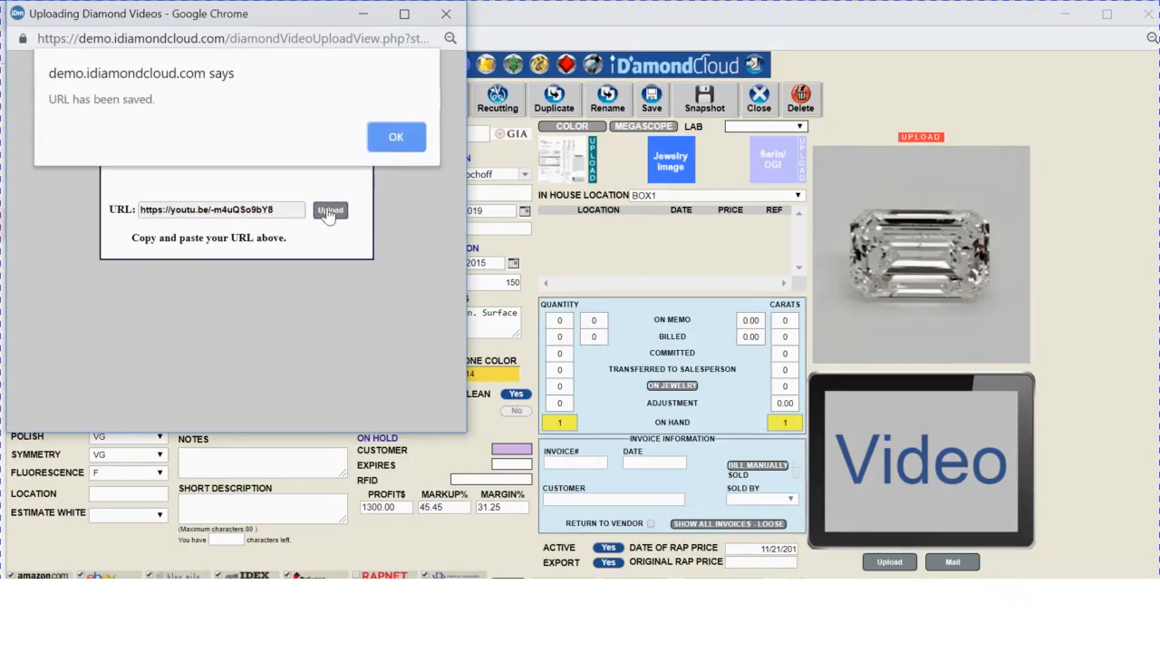
click(396, 139)
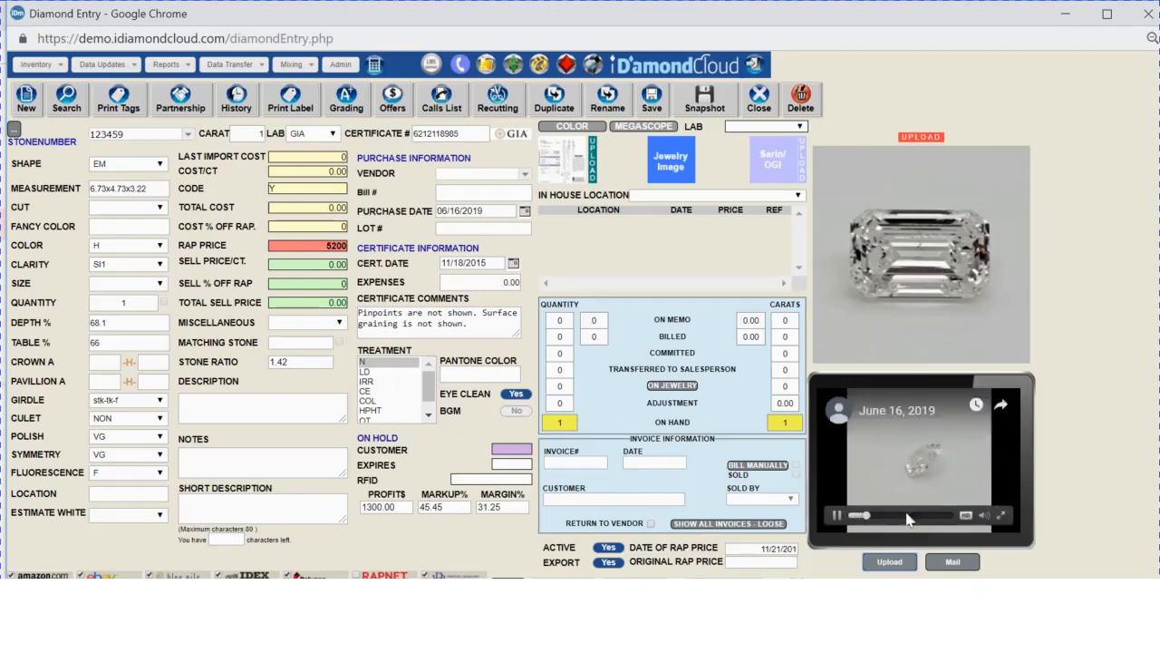
Look at the file option for uploading diamond videos, close that window and view the stone's video in full screen.
click(892, 563)
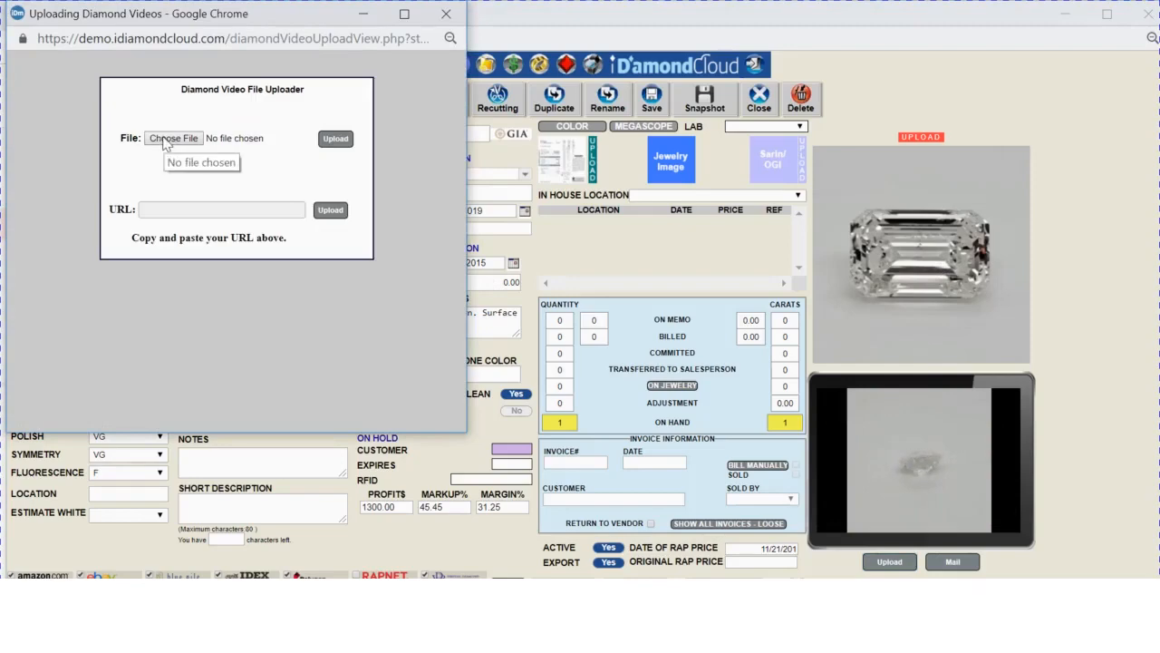
click(447, 13)
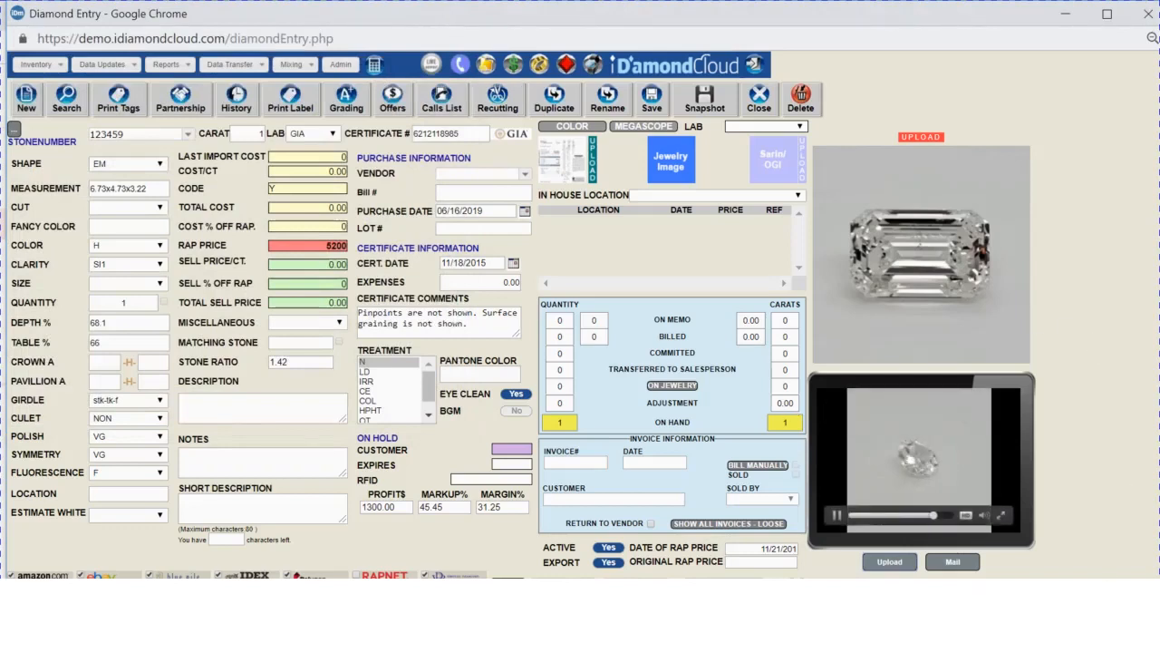
click(1001, 520)
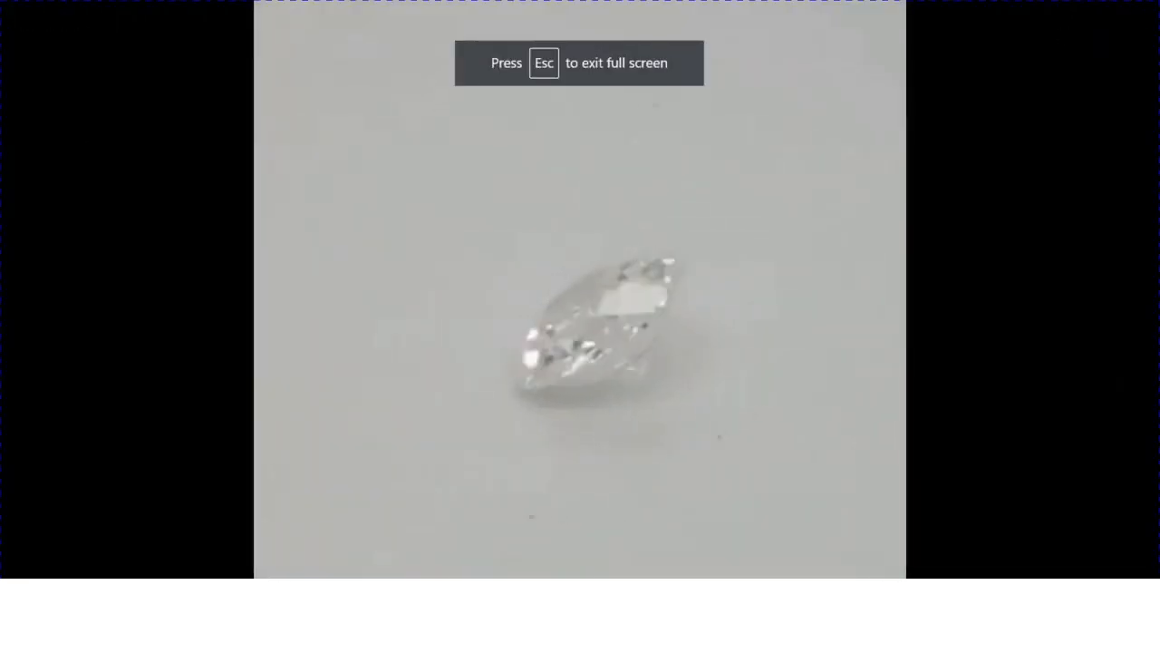
key(Escape)
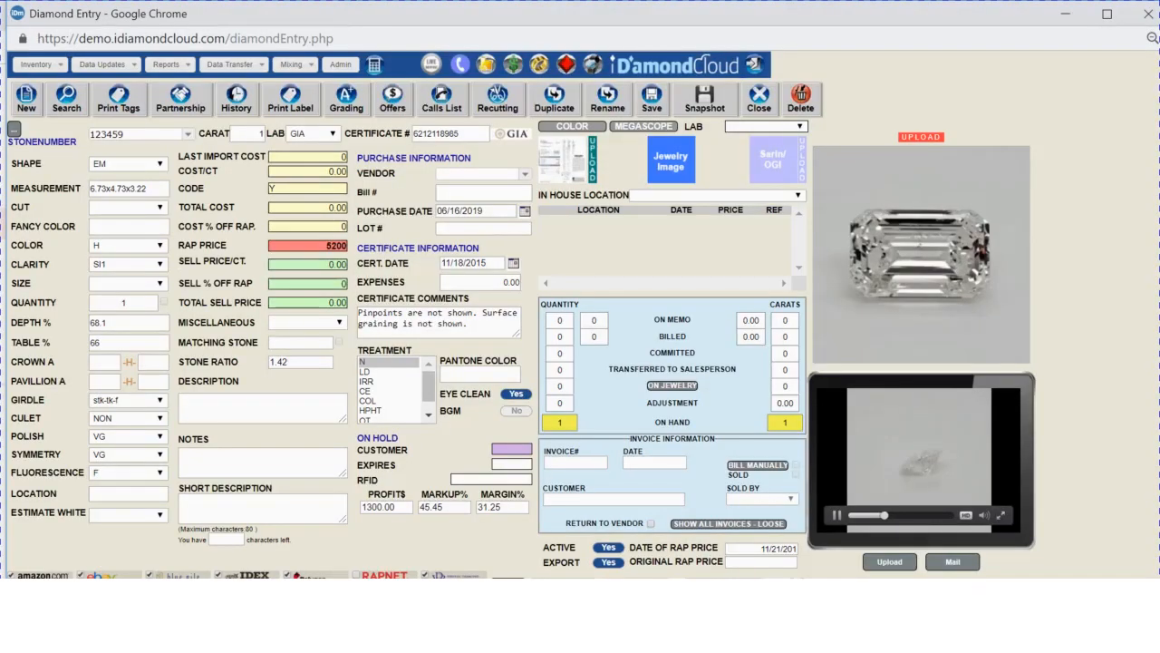
Open the email form for sending the diamond, examine its recipient and message fields, and close it without sending.
click(951, 562)
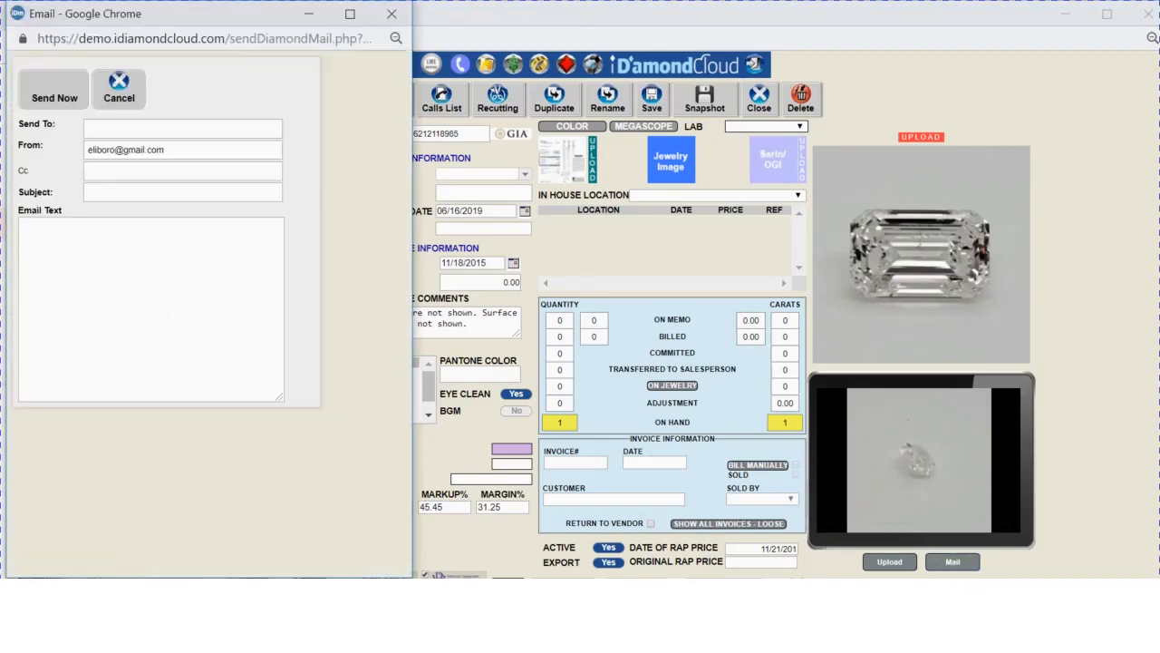
click(136, 128)
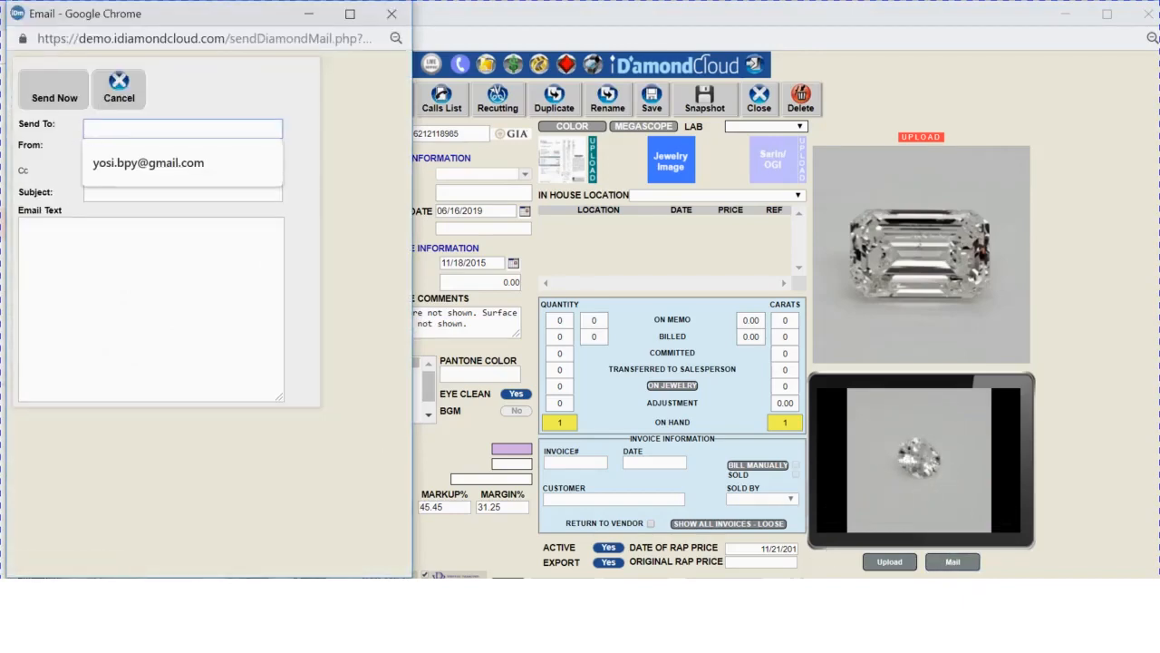
click(198, 99)
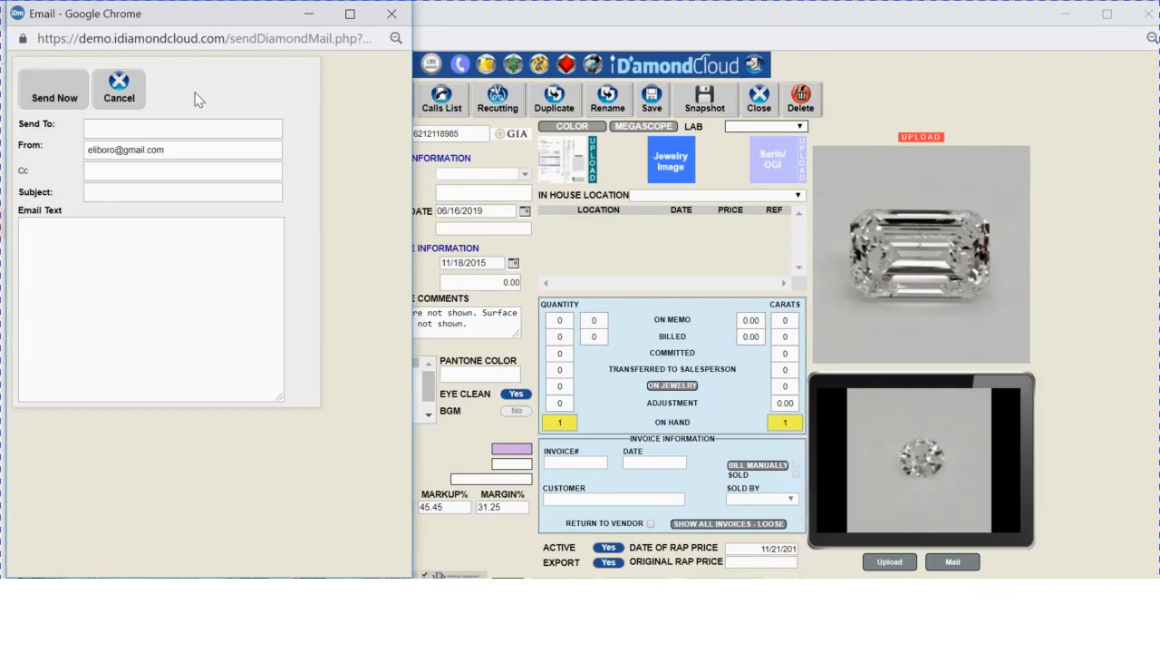
click(56, 245)
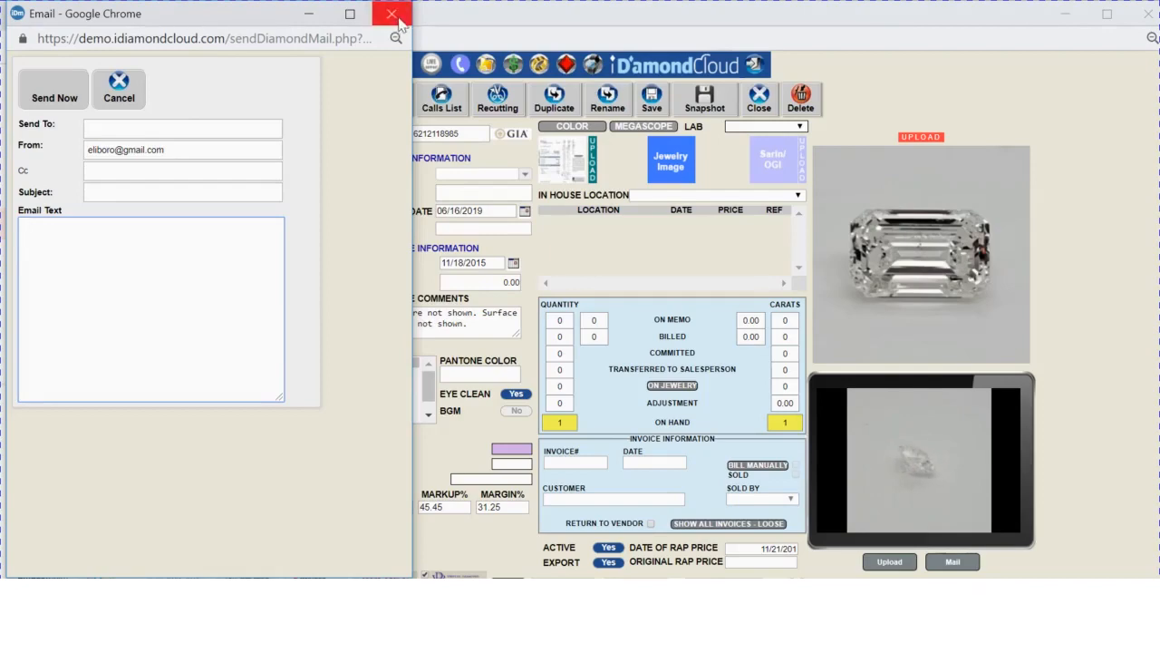
click(392, 14)
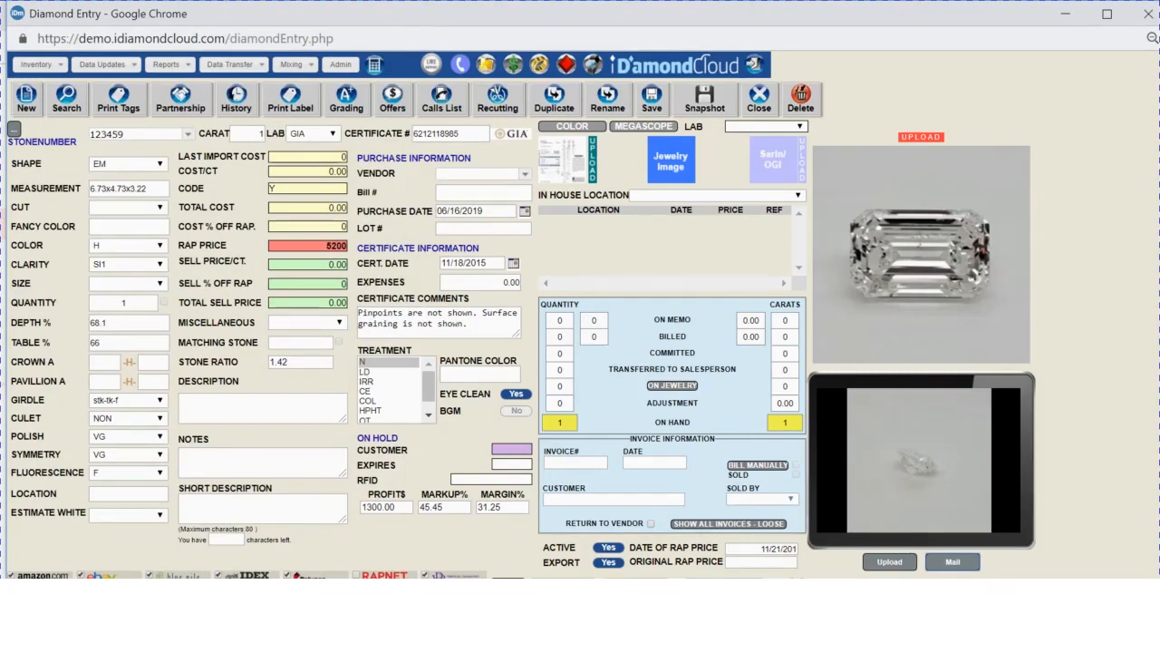
Set the cost to -45% off Rap and the selling price to -20% off Rap, and save the diamond record.
click(307, 226)
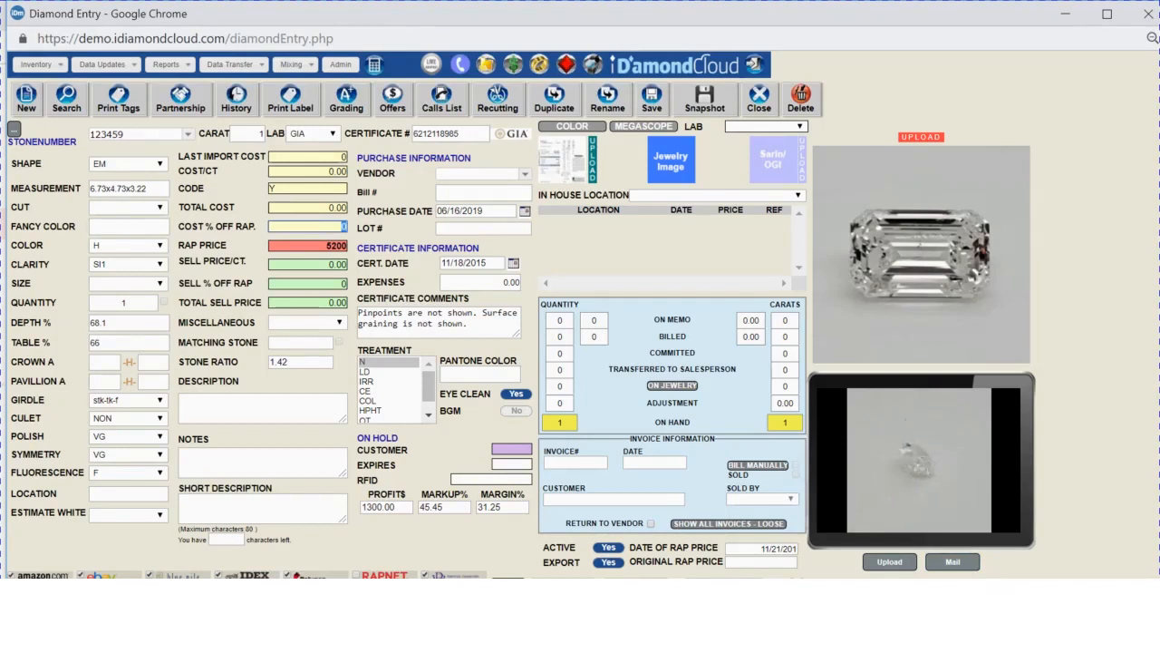
text(-45)
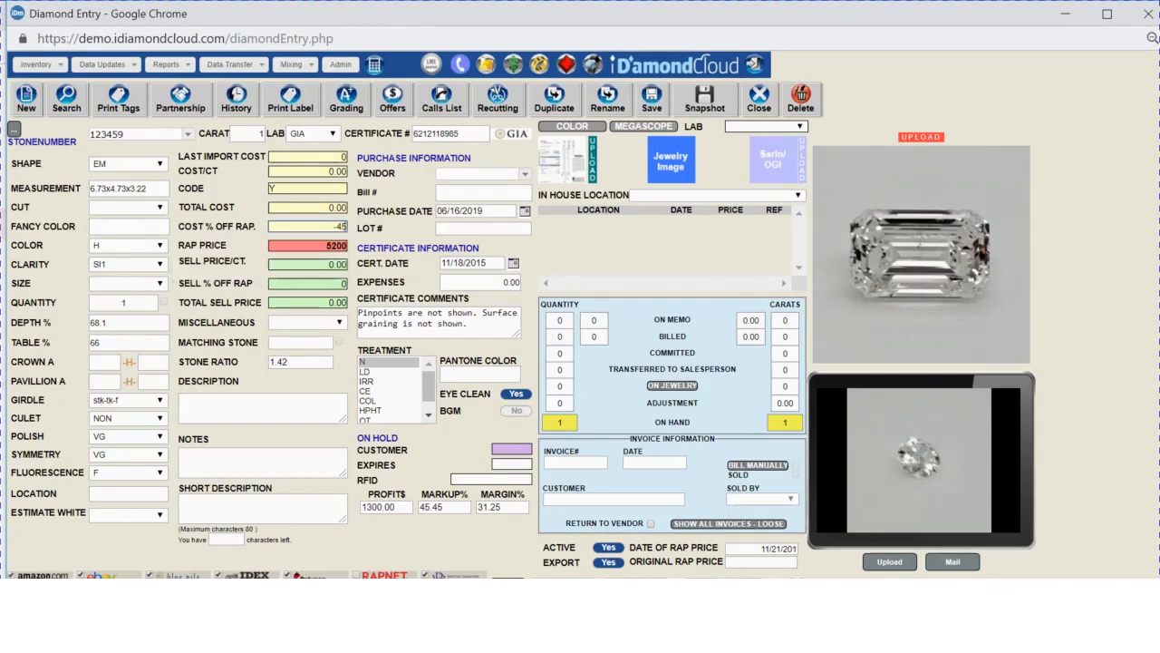
click(307, 283)
text(-20)
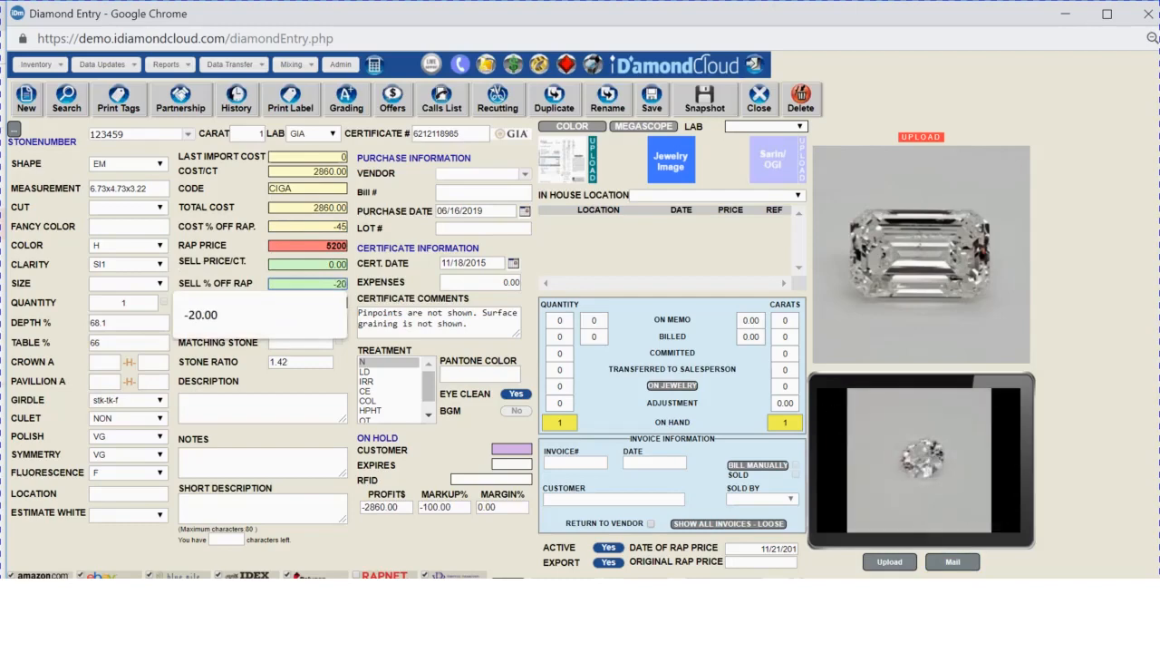
click(662, 107)
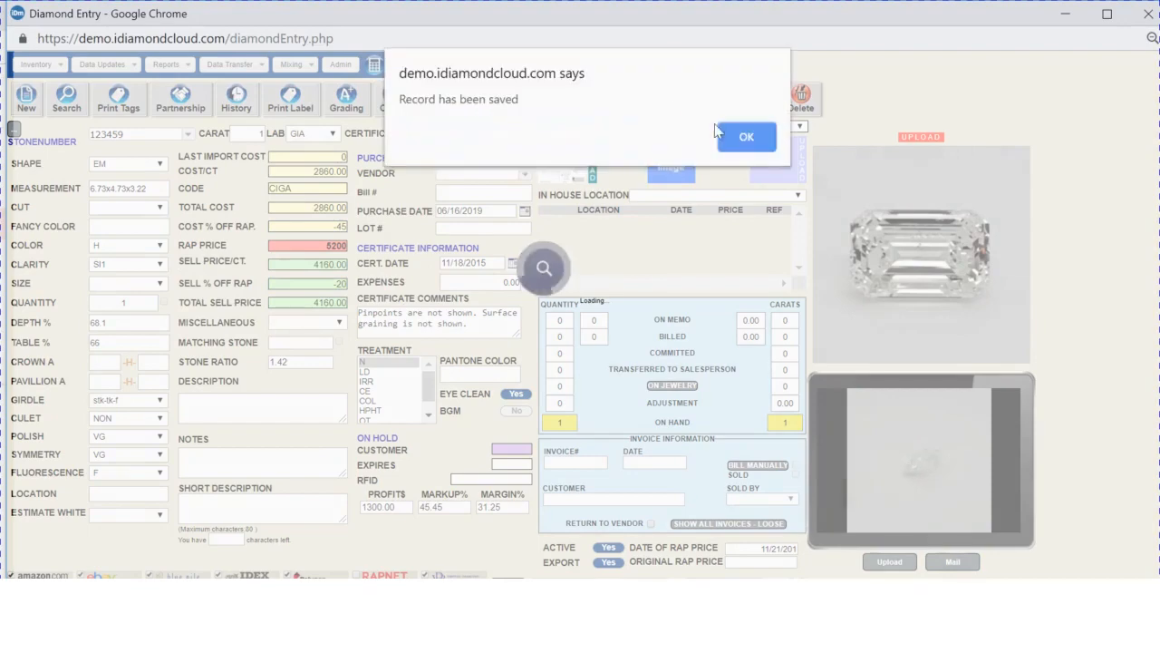
click(740, 136)
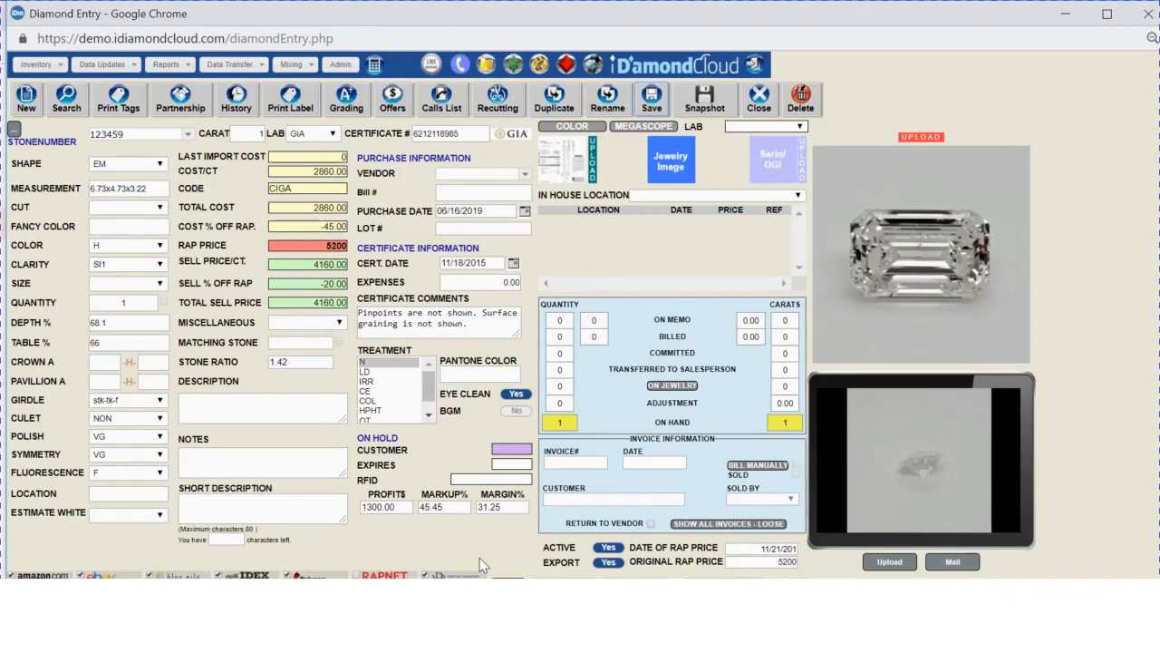
Switch the diamond's Active and Export settings to No.
click(608, 550)
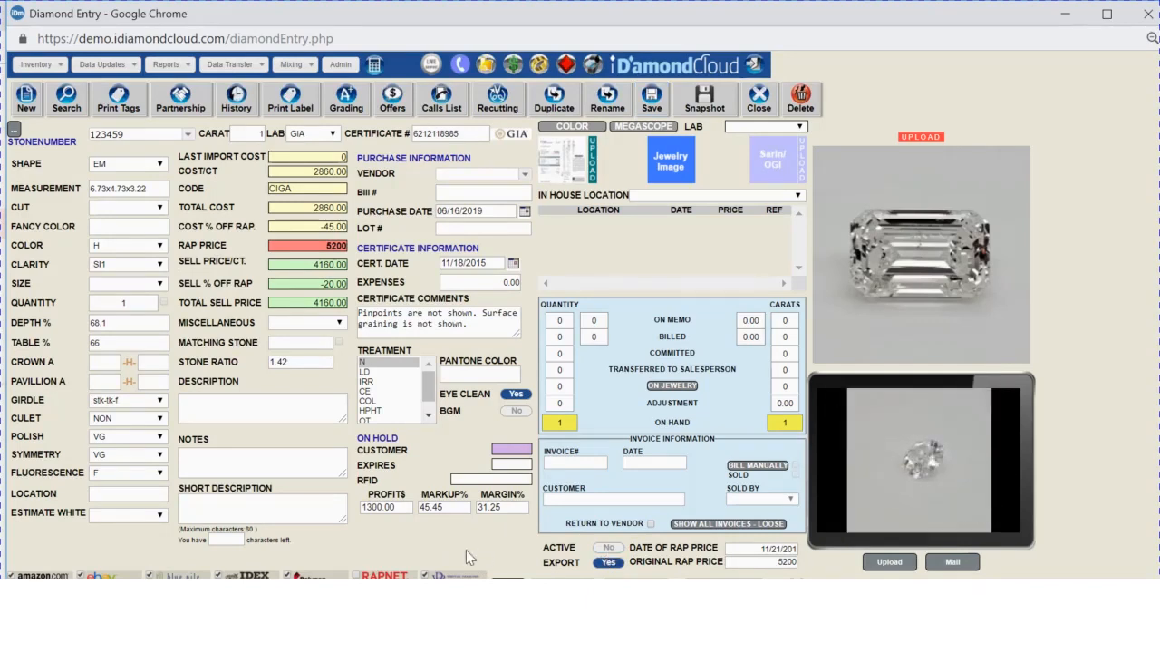
click(608, 563)
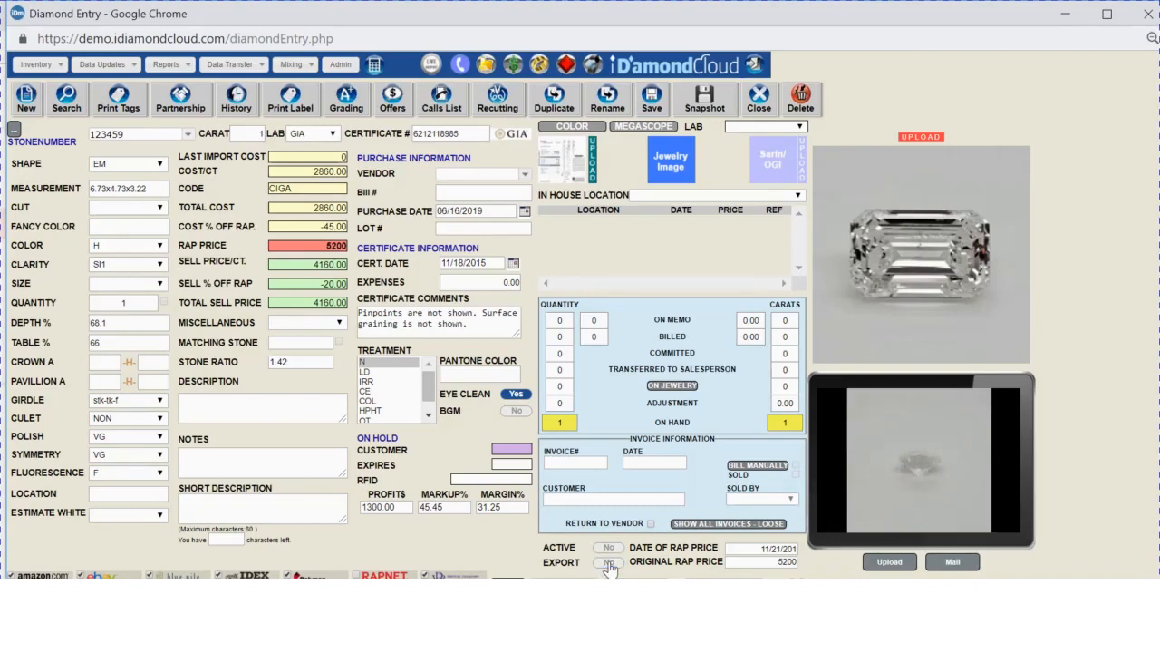